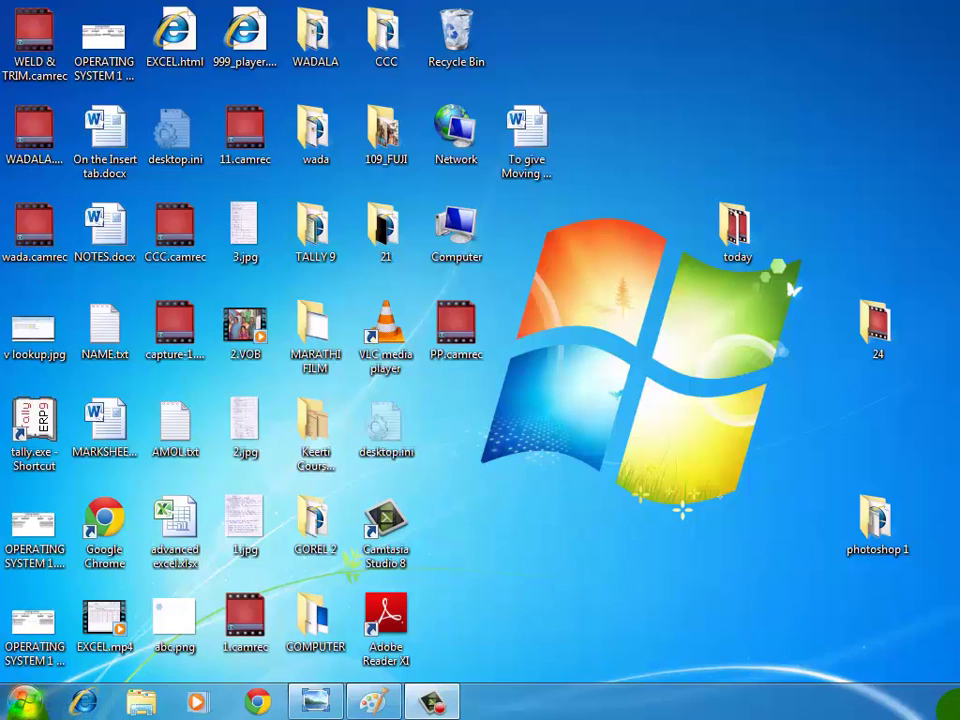
- Look through the Accessories group in the list of all installed programs
{"action": "left_click", "coordinate": [24, 706]}
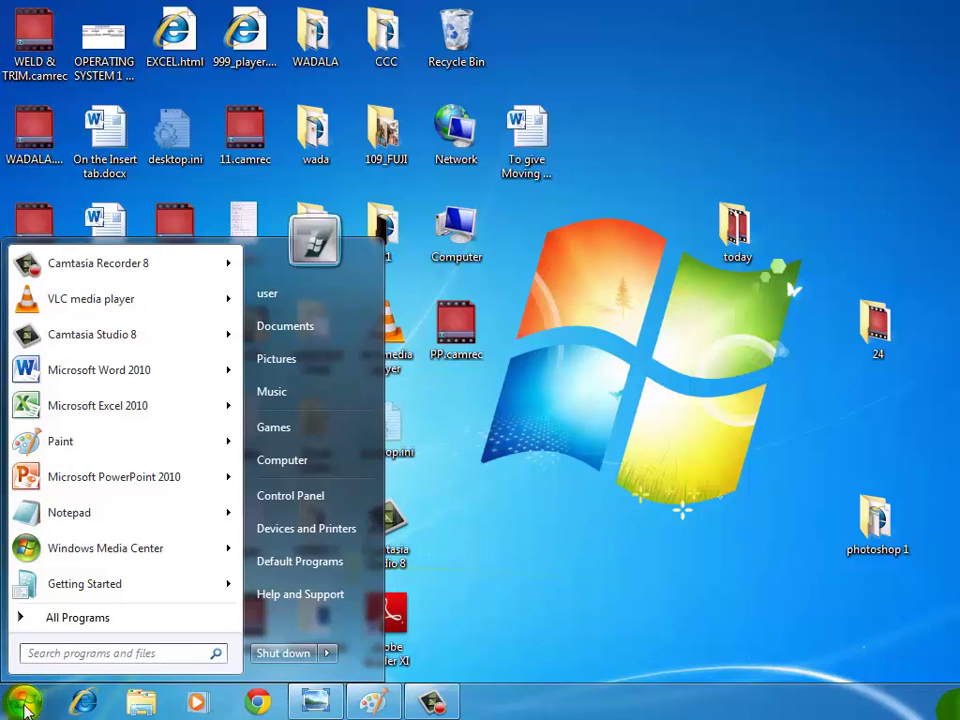
{"action": "left_click", "coordinate": [96, 620]}
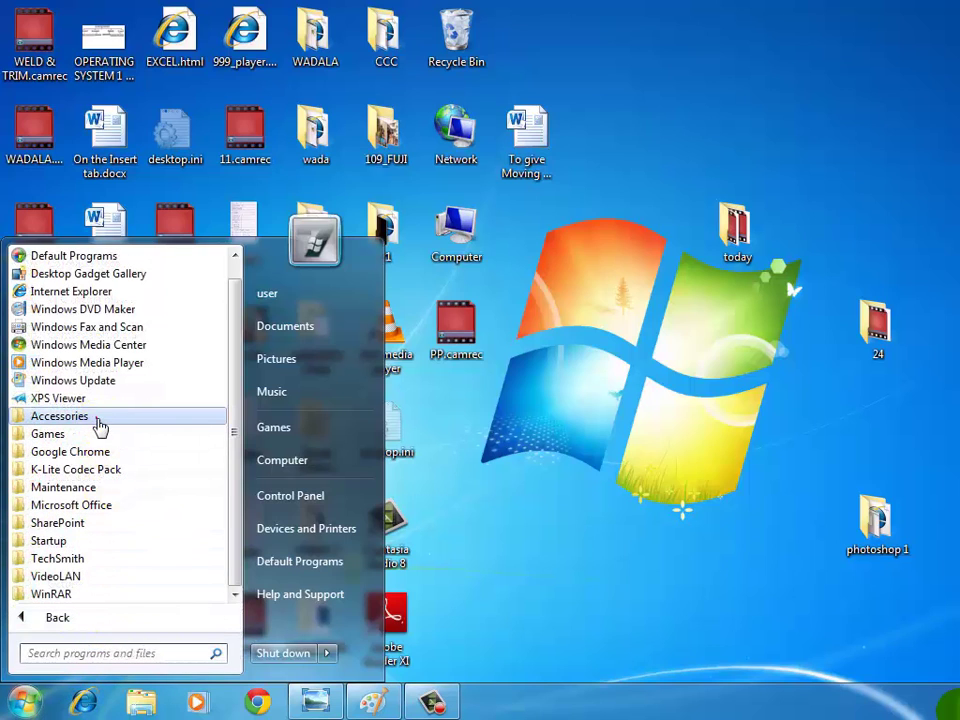
{"action": "left_click", "coordinate": [60, 416]}
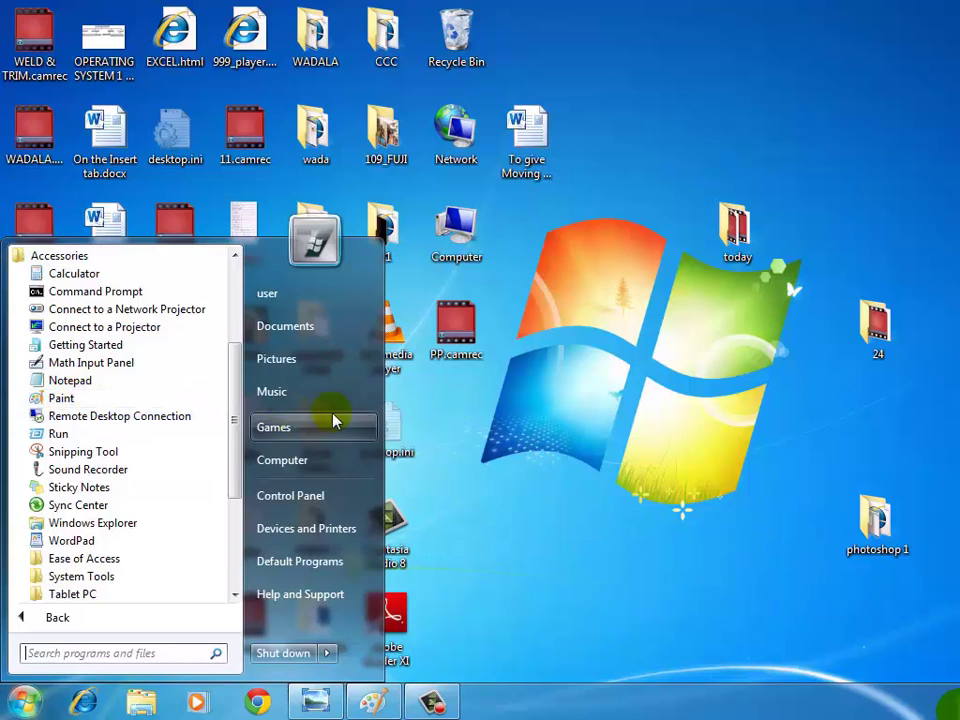
{"action": "left_click", "coordinate": [548, 390]}
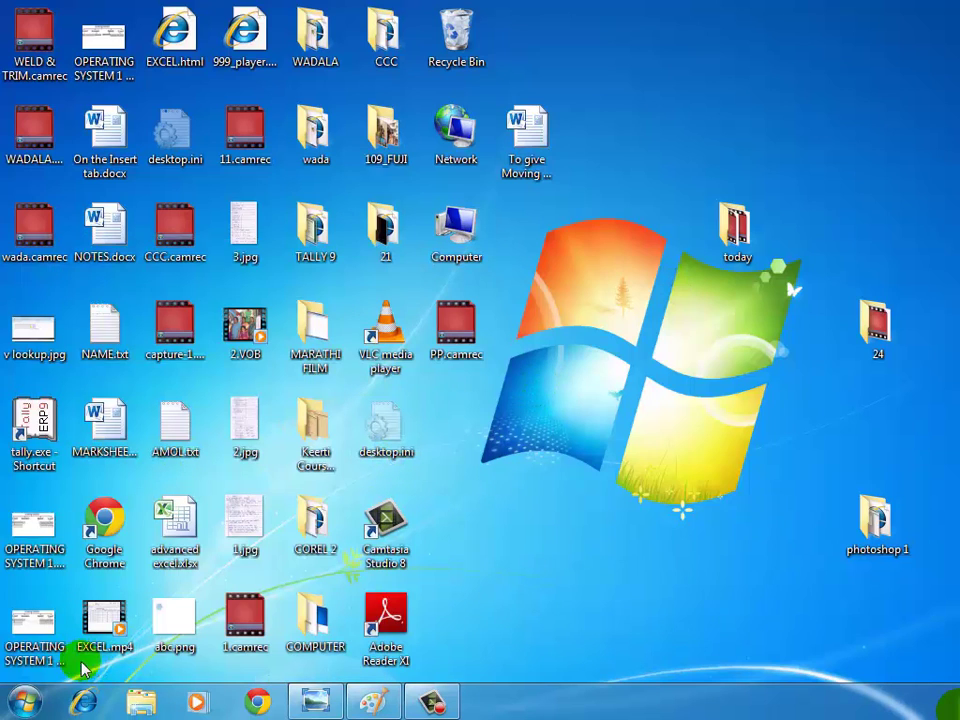
- Search the installed programs for PBRUSH and launch Paint from the result
{"action": "left_click", "coordinate": [24, 706]}
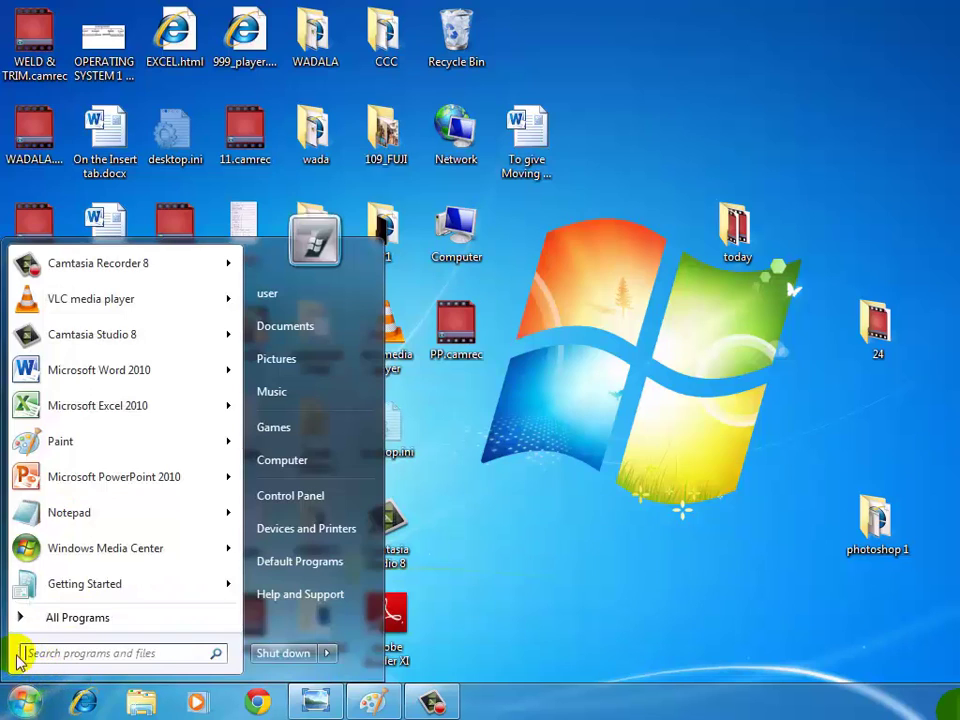
{"action": "left_click", "coordinate": [55, 653]}
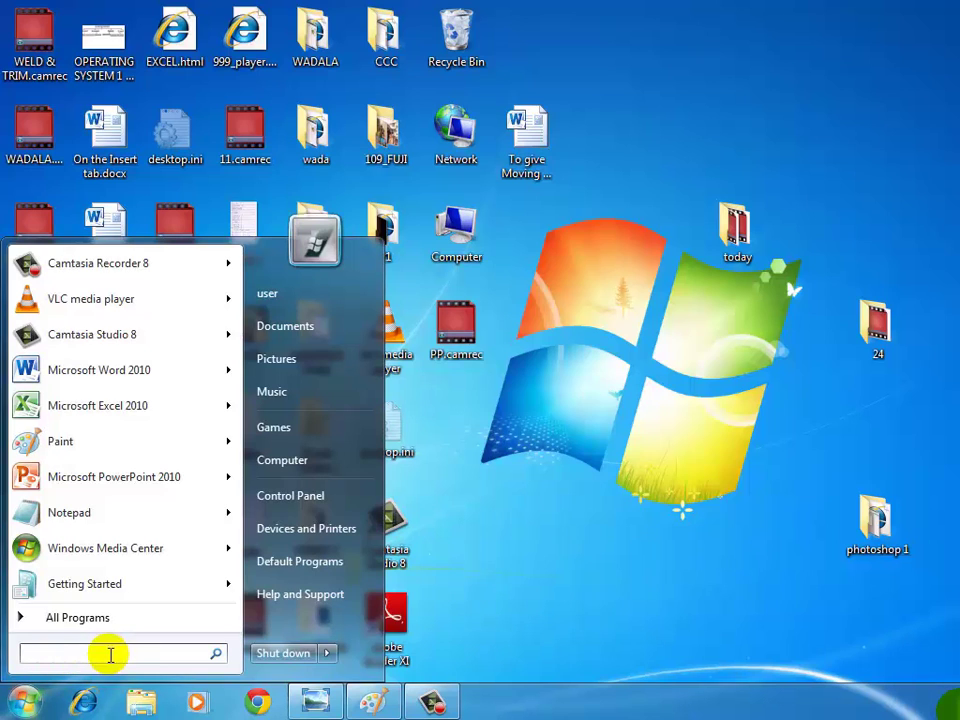
{"action": "type", "text": "PBRY"}
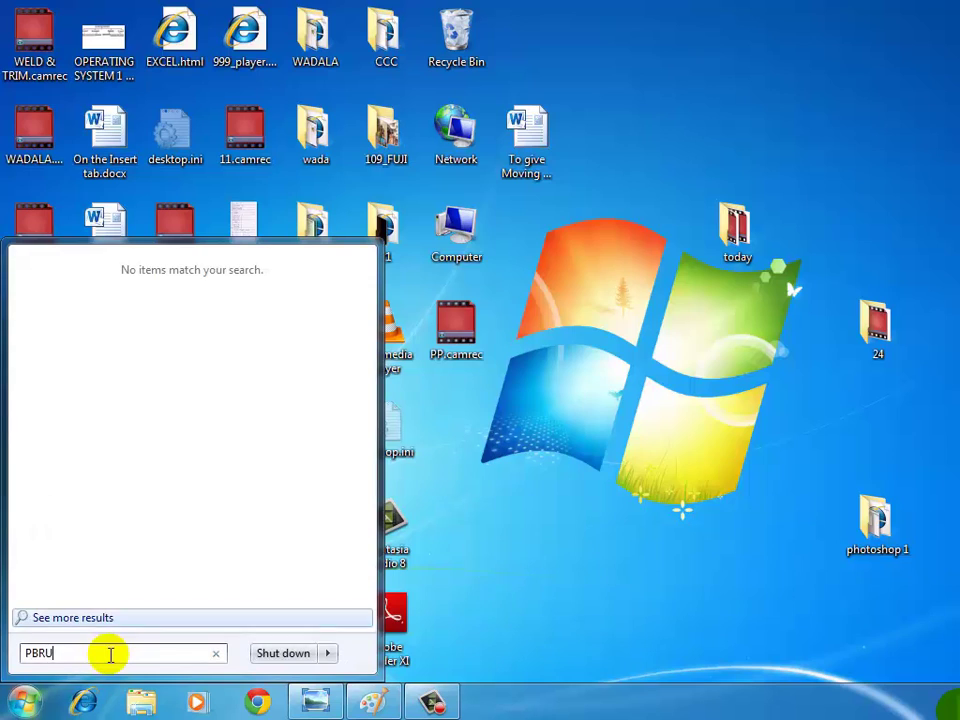
{"action": "type", "text": "SH"}
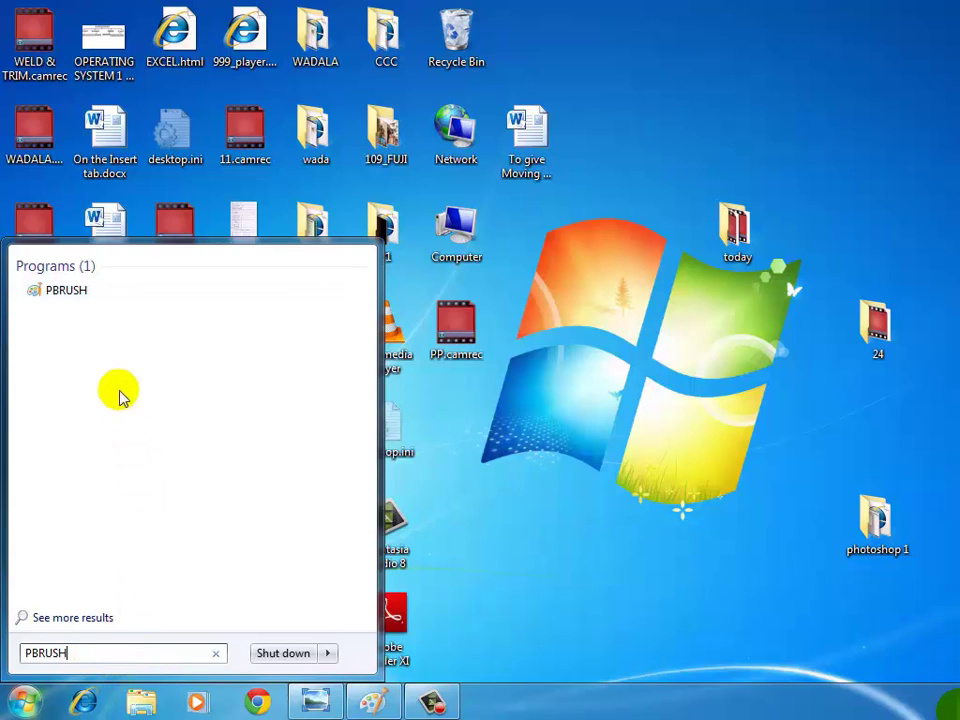
{"action": "left_click", "coordinate": [113, 297]}
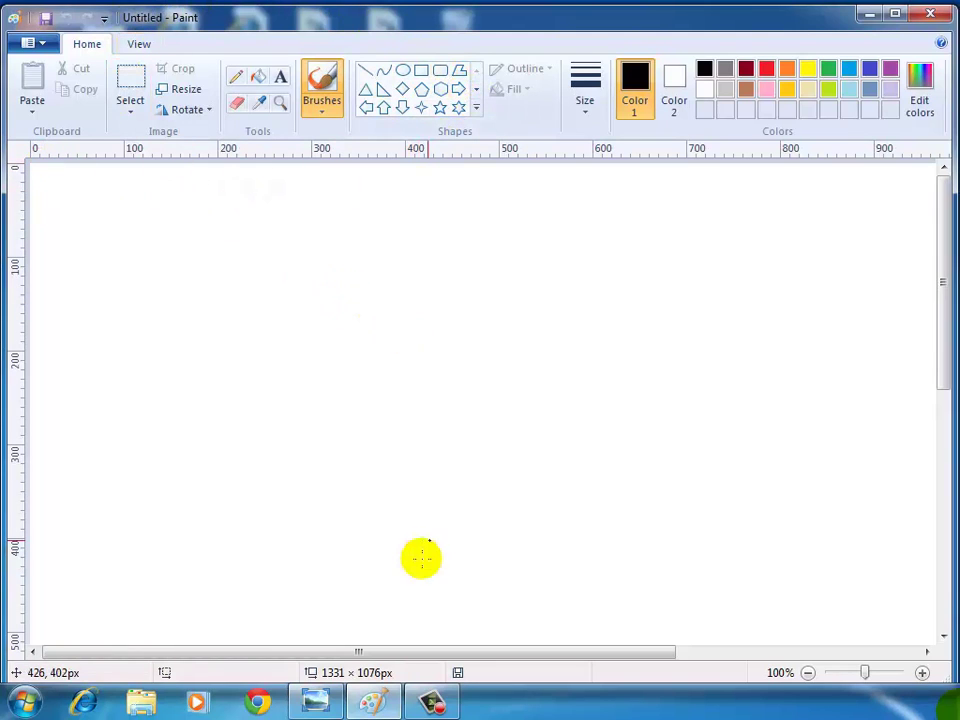
{"action": "left_click", "coordinate": [432, 702]}
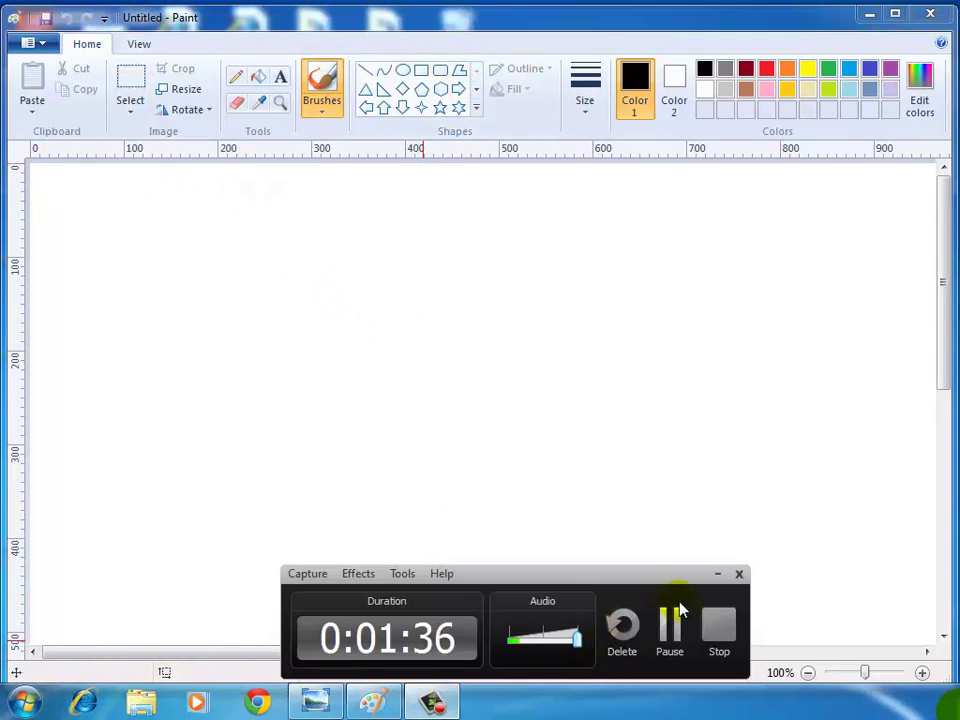
{"action": "left_click", "coordinate": [717, 574]}
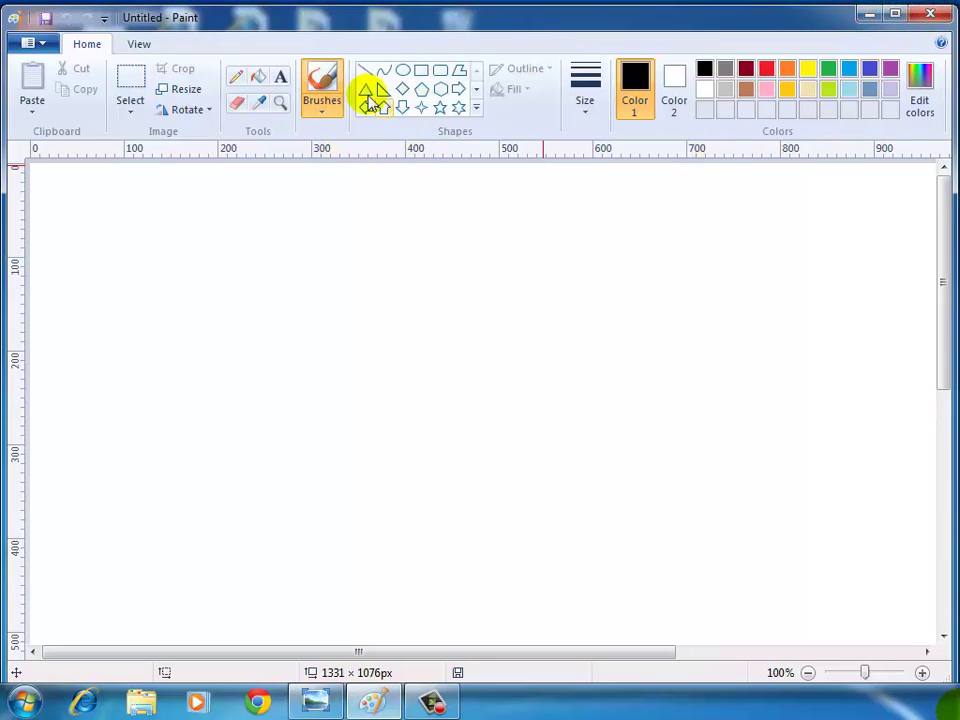
- Examine the file commands and the View options for zoom, rulers, gridlines and display, and return to the Home tools
{"action": "left_click", "coordinate": [32, 45]}
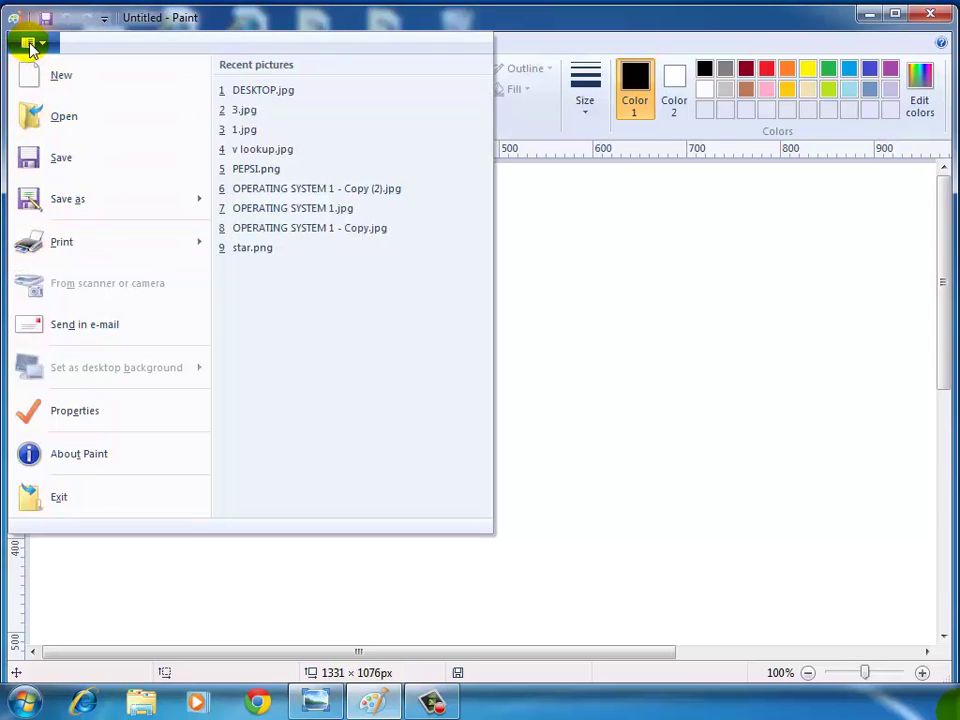
{"action": "left_click", "coordinate": [30, 46]}
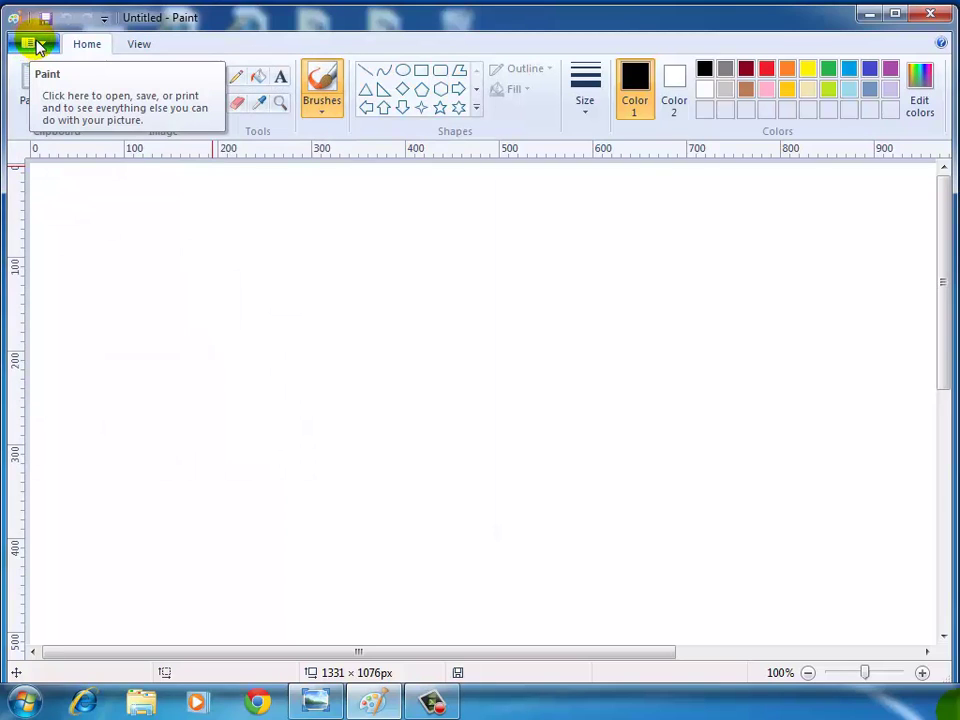
{"action": "left_click", "coordinate": [37, 45]}
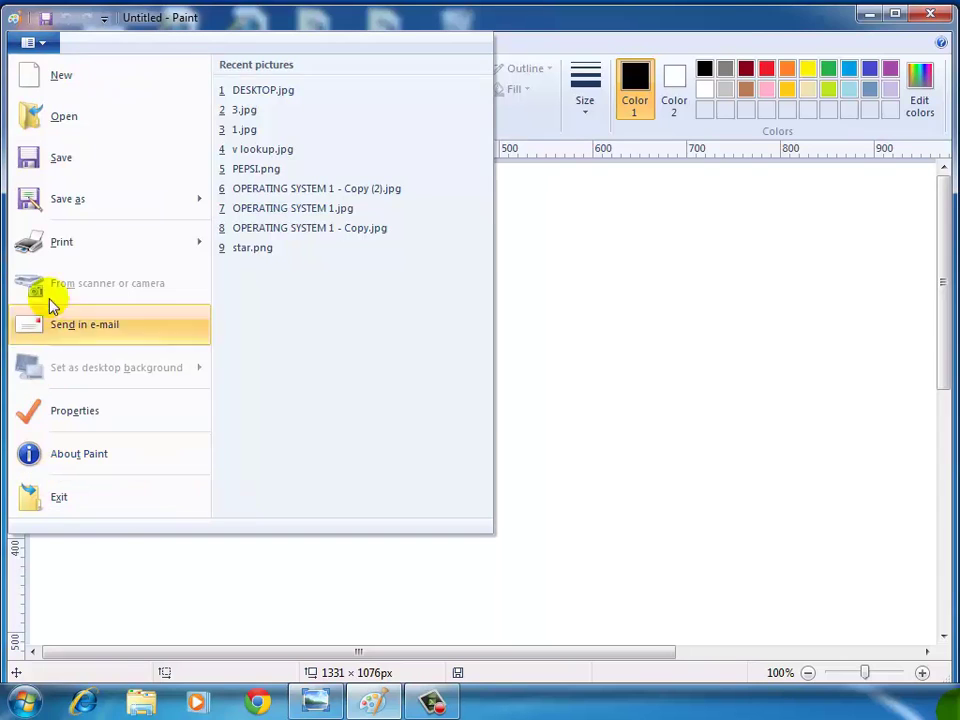
{"action": "left_click", "coordinate": [39, 46]}
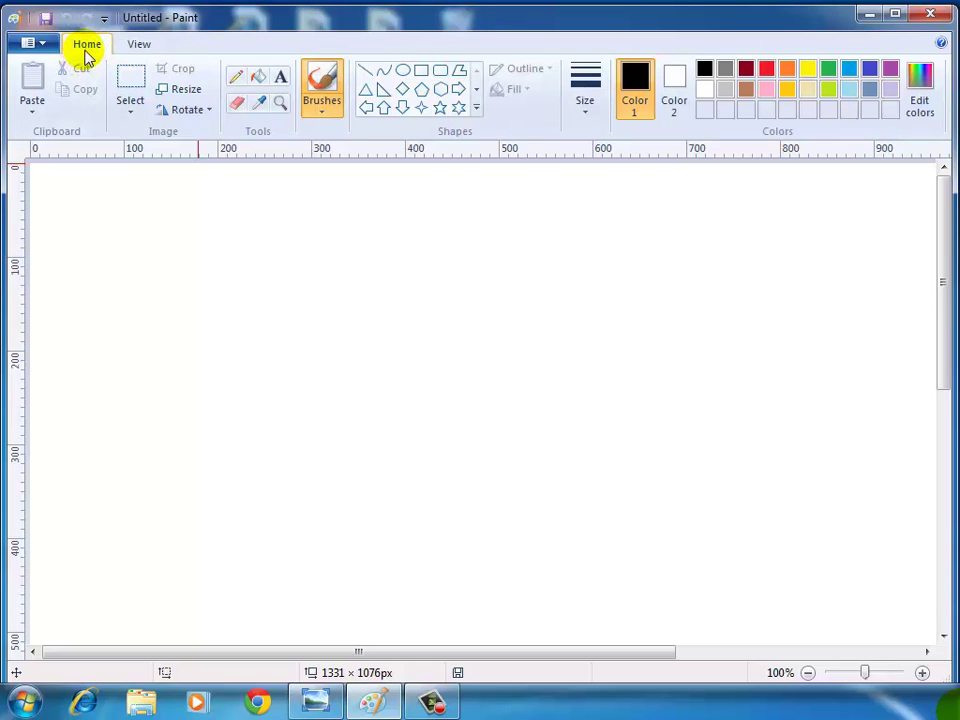
{"action": "left_click", "coordinate": [140, 45]}
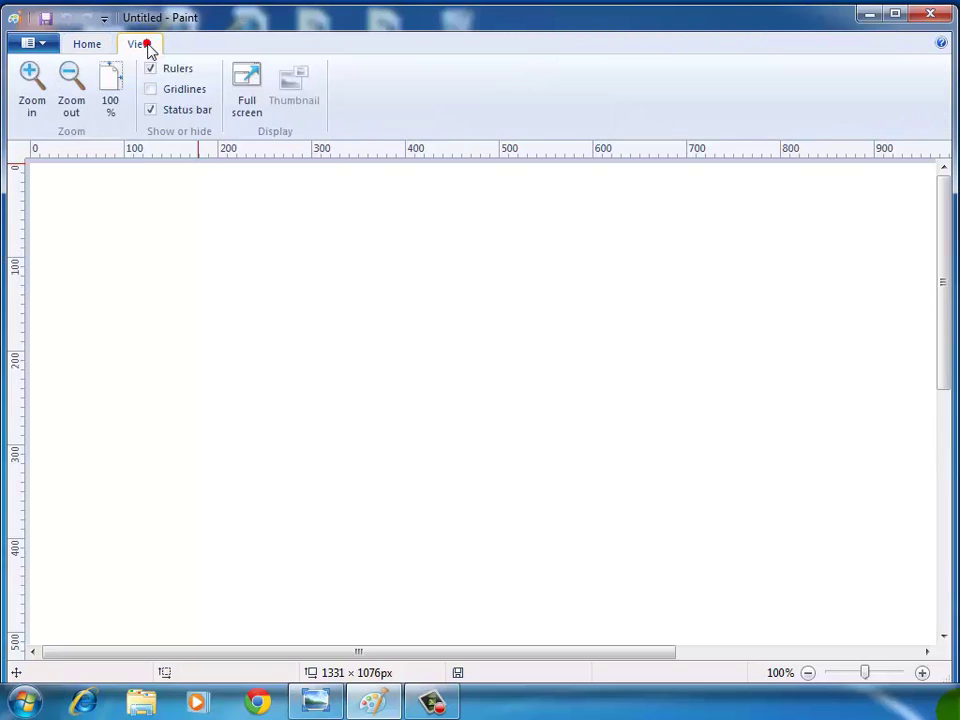
{"action": "left_click", "coordinate": [86, 45]}
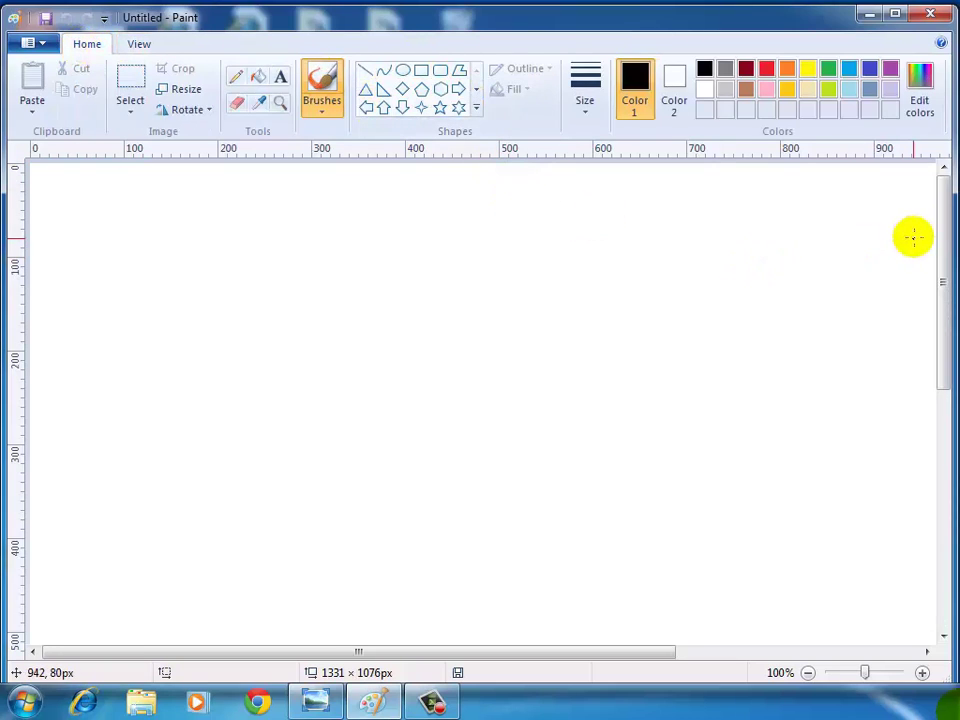
- Zoom the blank canvas out to 12.5% and back in to 100%
{"action": "mouse_move", "coordinate": [943, 229]}
{"action": "left_mouse_down"}
{"action": "mouse_move", "coordinate": [949, 401]}
{"action": "mouse_move", "coordinate": [952, 218]}
{"action": "left_mouse_up"}
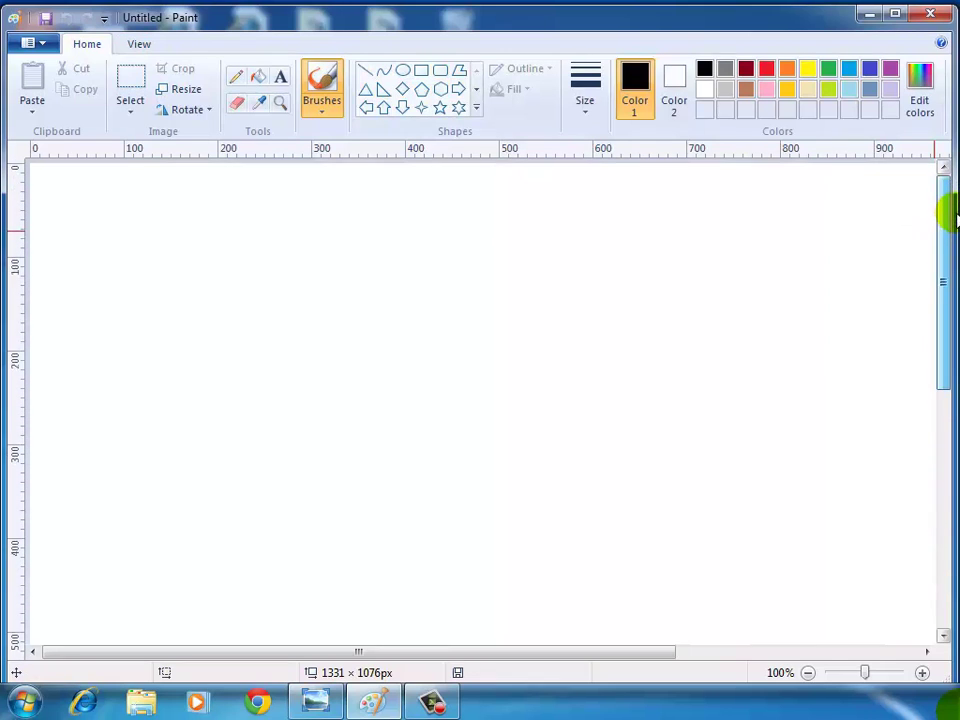
{"action": "left_click_drag", "start_coordinate": [364, 651], "coordinate": [306, 658]}
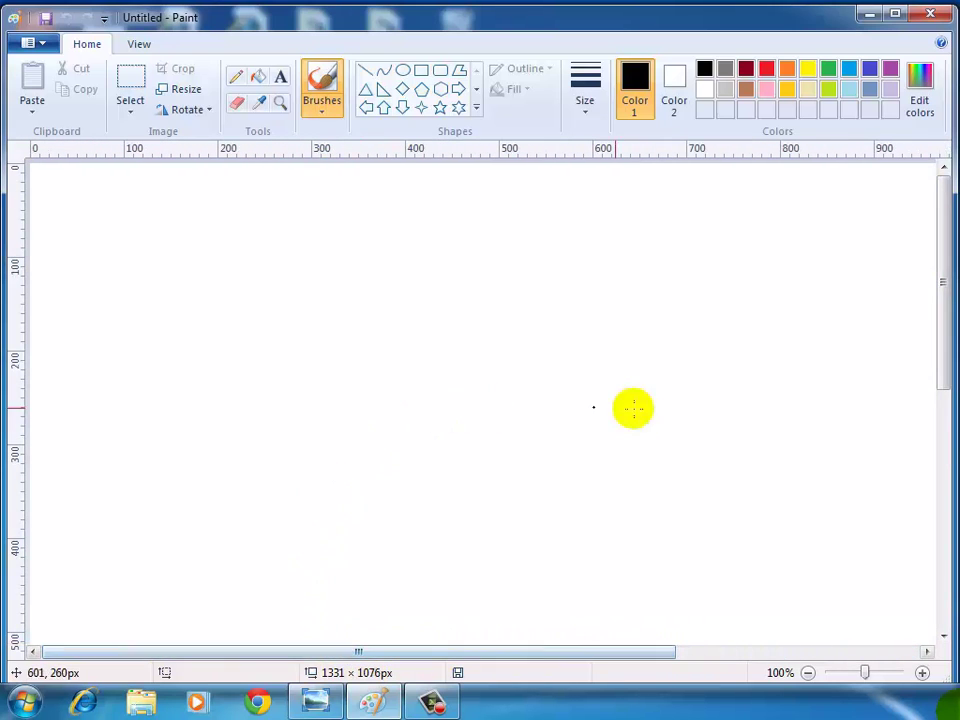
{"action": "left_click", "coordinate": [810, 674]}
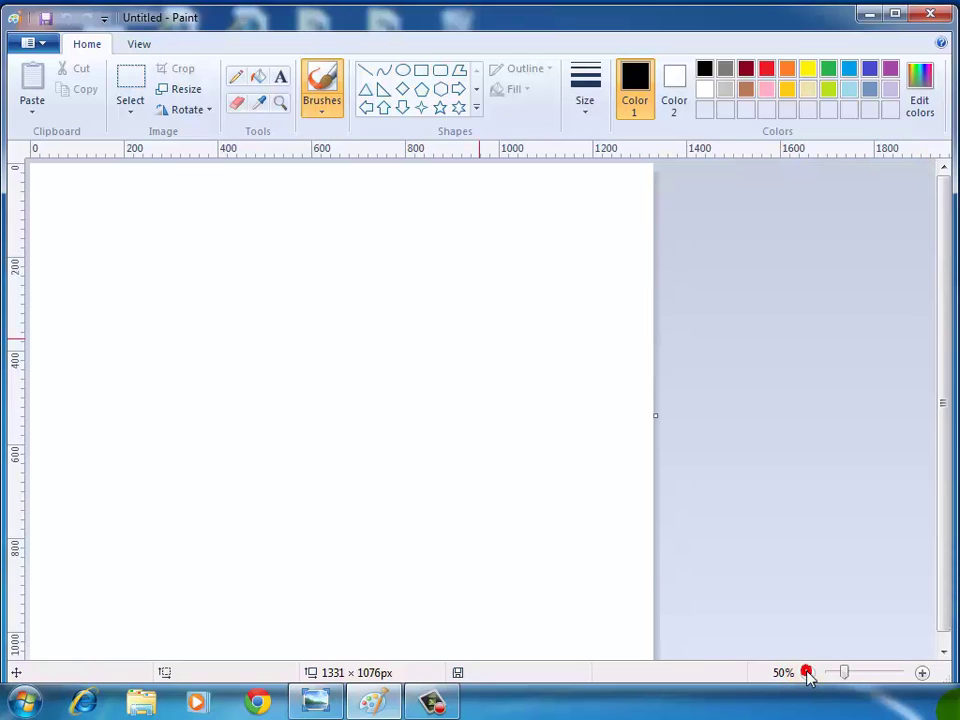
{"action": "left_click", "coordinate": [810, 674]}
{"action": "left_click", "coordinate": [810, 674]}
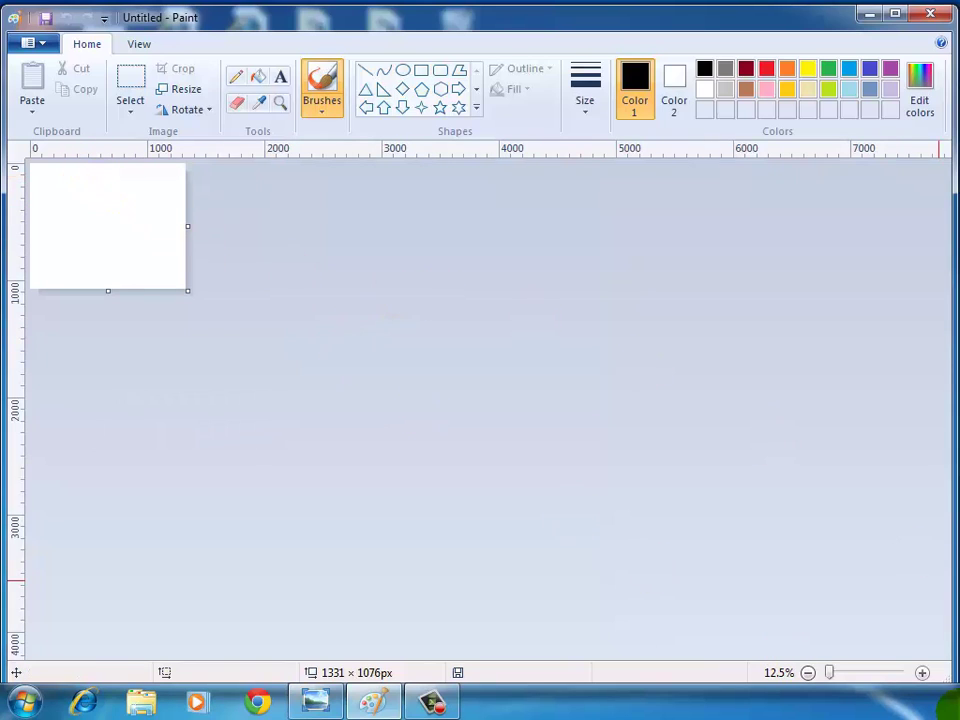
{"action": "left_click", "coordinate": [922, 673]}
{"action": "left_click", "coordinate": [922, 673]}
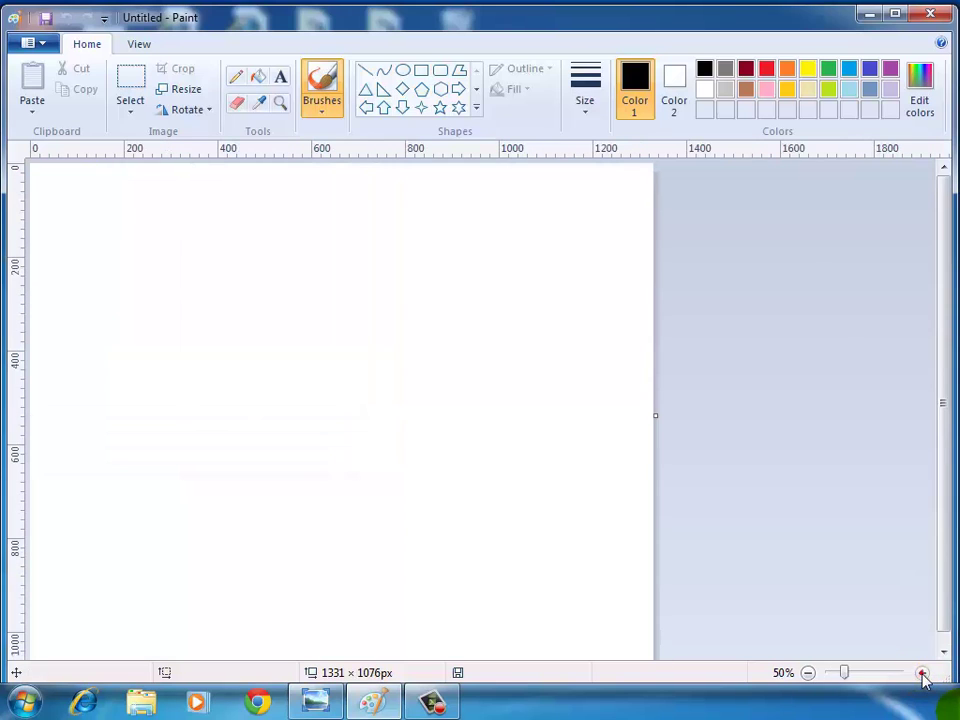
{"action": "left_click", "coordinate": [922, 673]}
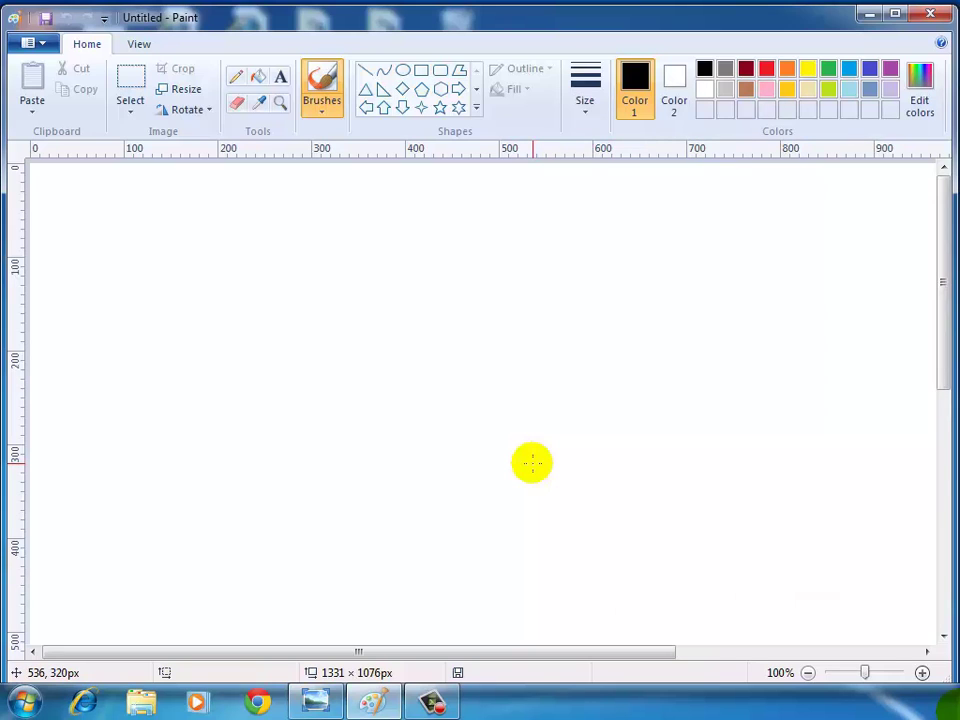
{"action": "left_click", "coordinate": [428, 700]}
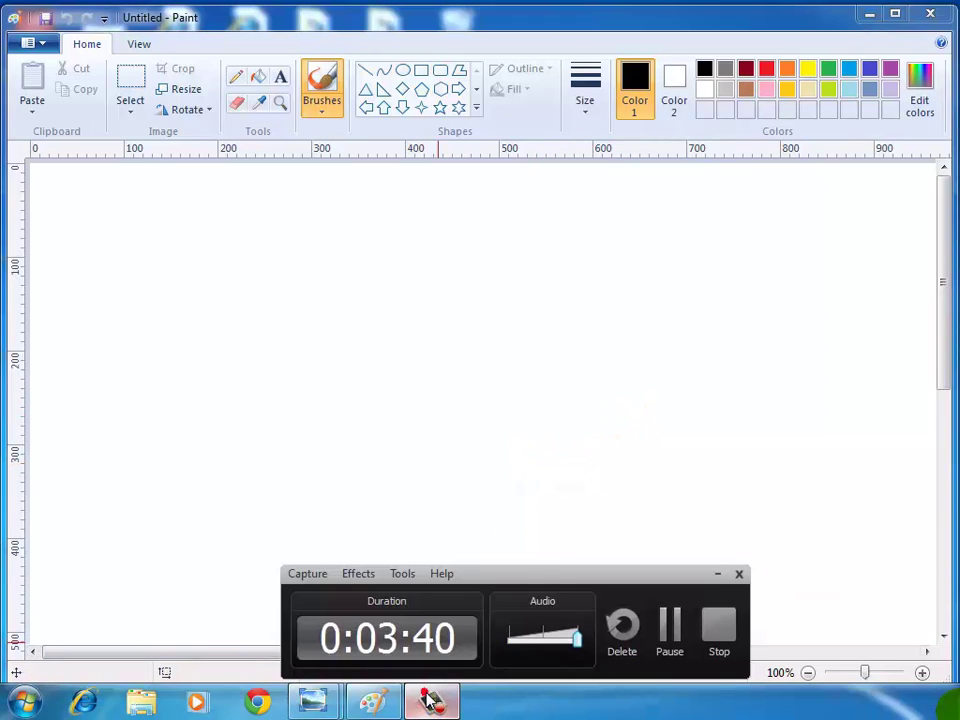
{"action": "left_click", "coordinate": [717, 576]}
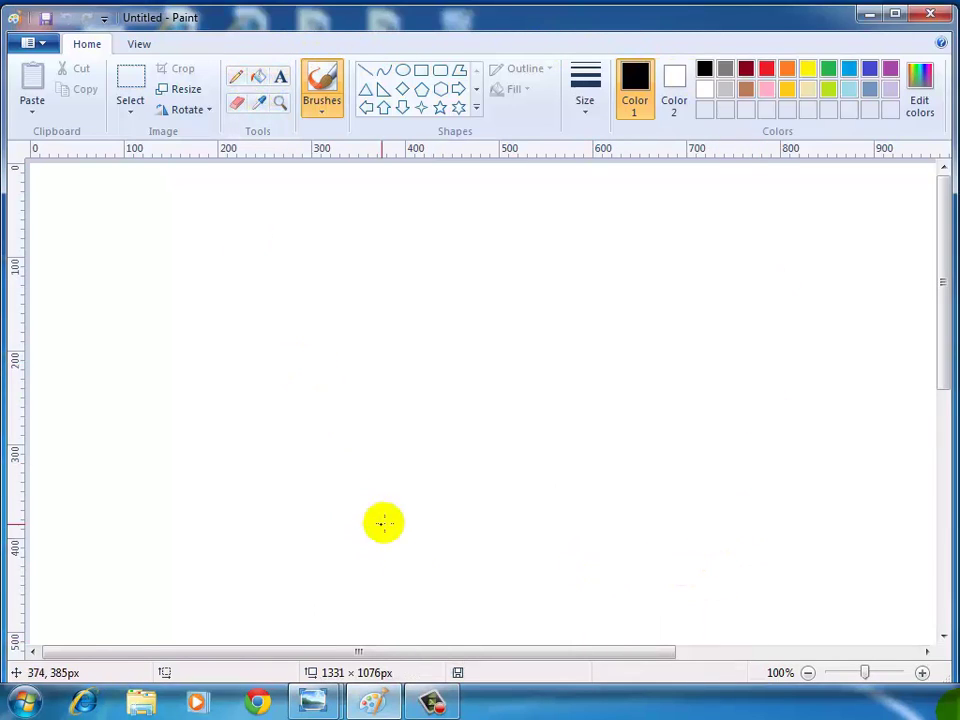
- Switch to Wheel_mouse.jpg in Windows Photo Viewer, examine the labelled mouse buttons, and return to Paint
{"action": "mouse_move", "coordinate": [316, 702]}
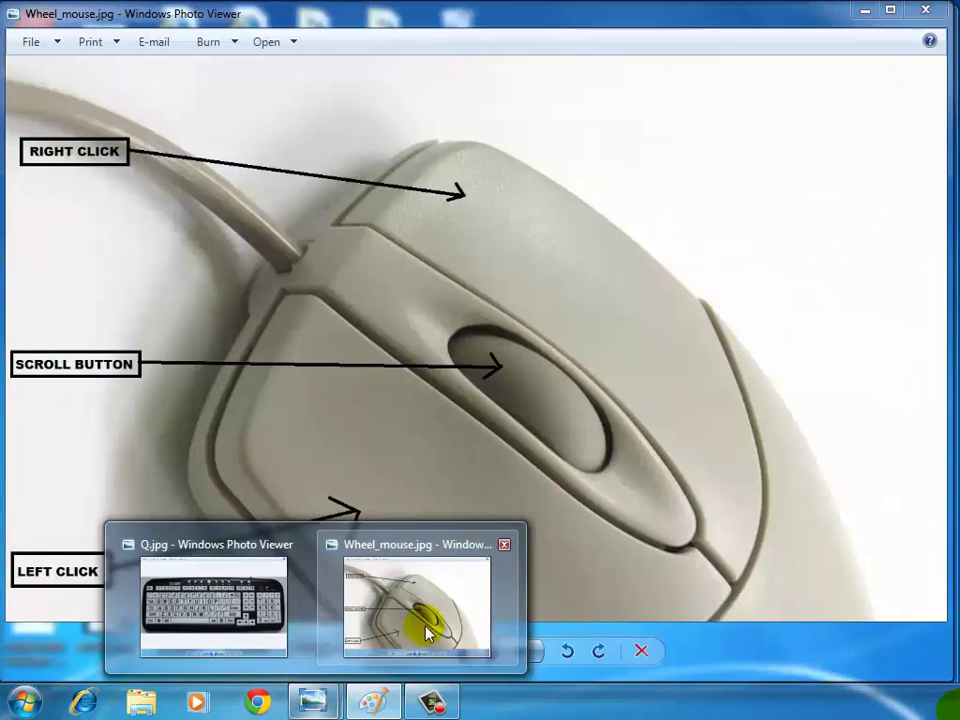
{"action": "left_click", "coordinate": [424, 632]}
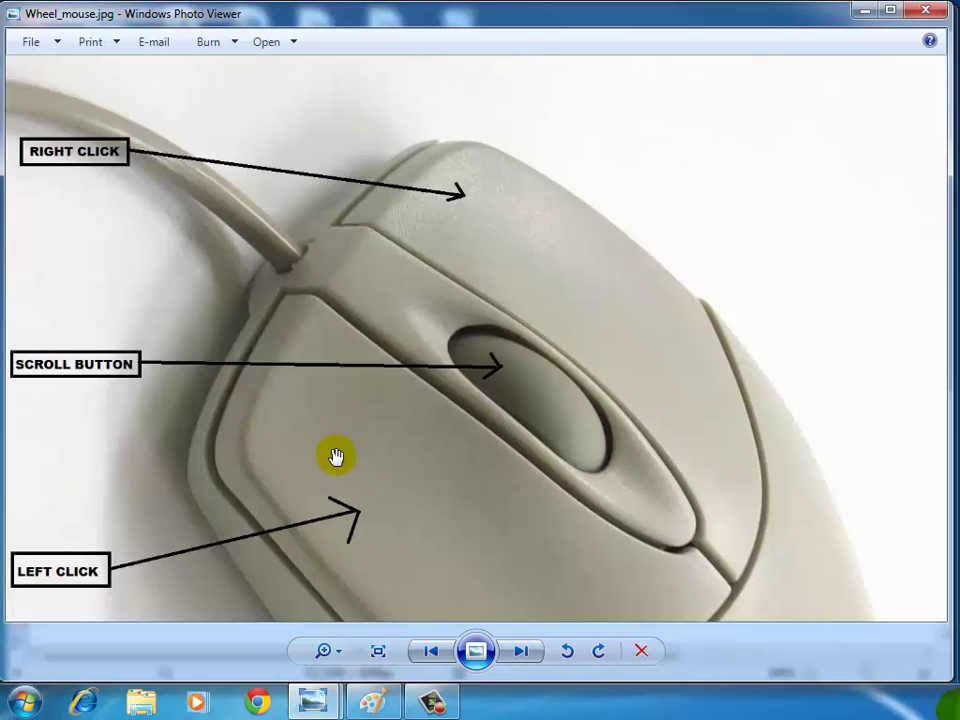
{"action": "scroll", "coordinate": [336, 456], "scroll_direction": "down", "scroll_amount": 2}
{"action": "left_click_drag", "start_coordinate": [377, 454], "coordinate": [369, 429]}
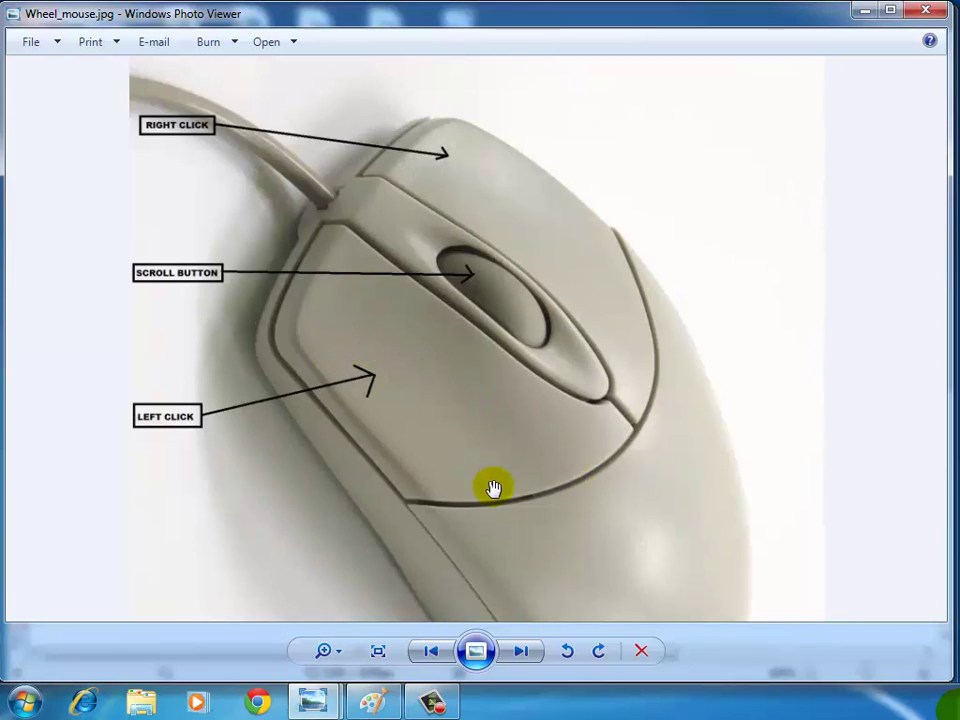
{"action": "left_click", "coordinate": [862, 12]}
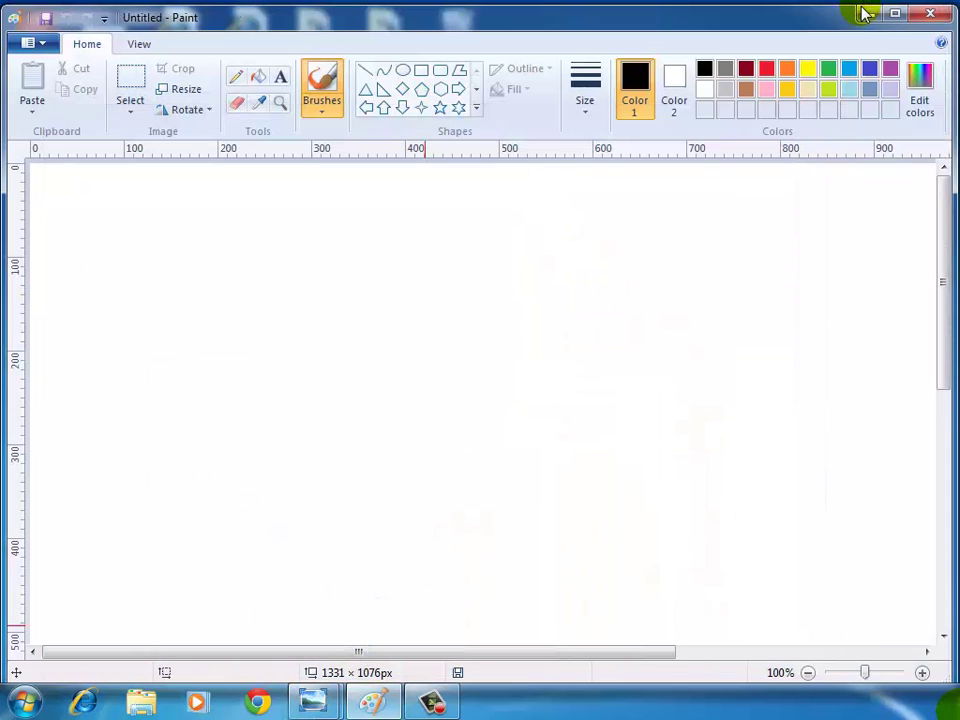
- Draw five black freehand curves across the canvas with the Pencil tool
{"action": "left_click", "coordinate": [238, 80]}
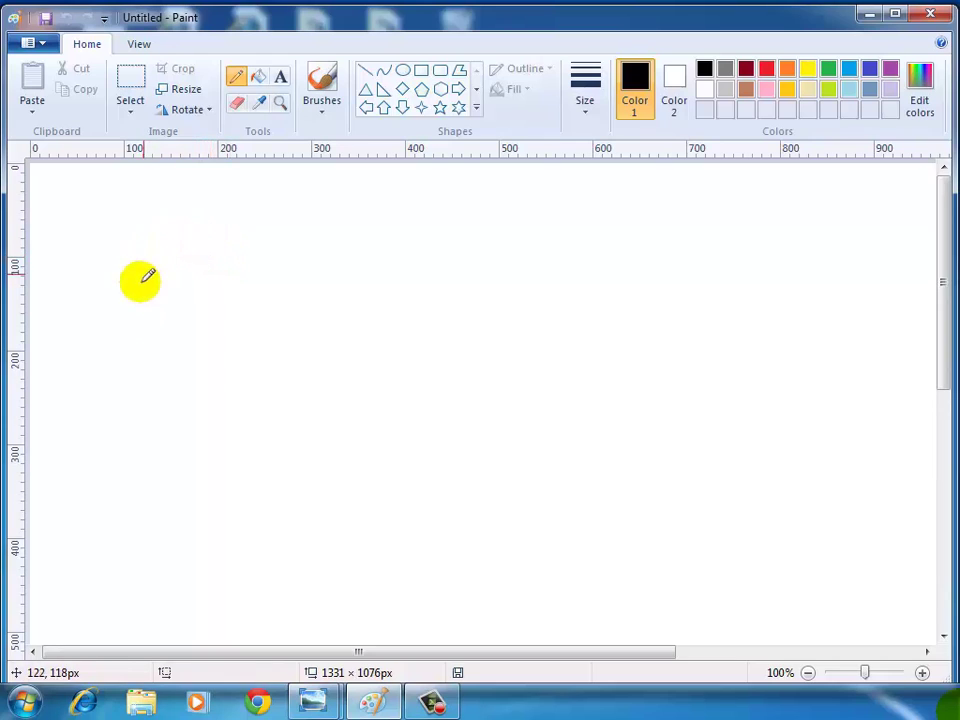
{"action": "mouse_move", "coordinate": [138, 333]}
{"action": "left_mouse_down"}
{"action": "mouse_move", "coordinate": [154, 296]}
{"action": "mouse_move", "coordinate": [267, 235]}
{"action": "mouse_move", "coordinate": [356, 238]}
{"action": "mouse_move", "coordinate": [417, 287]}
{"action": "left_mouse_up"}
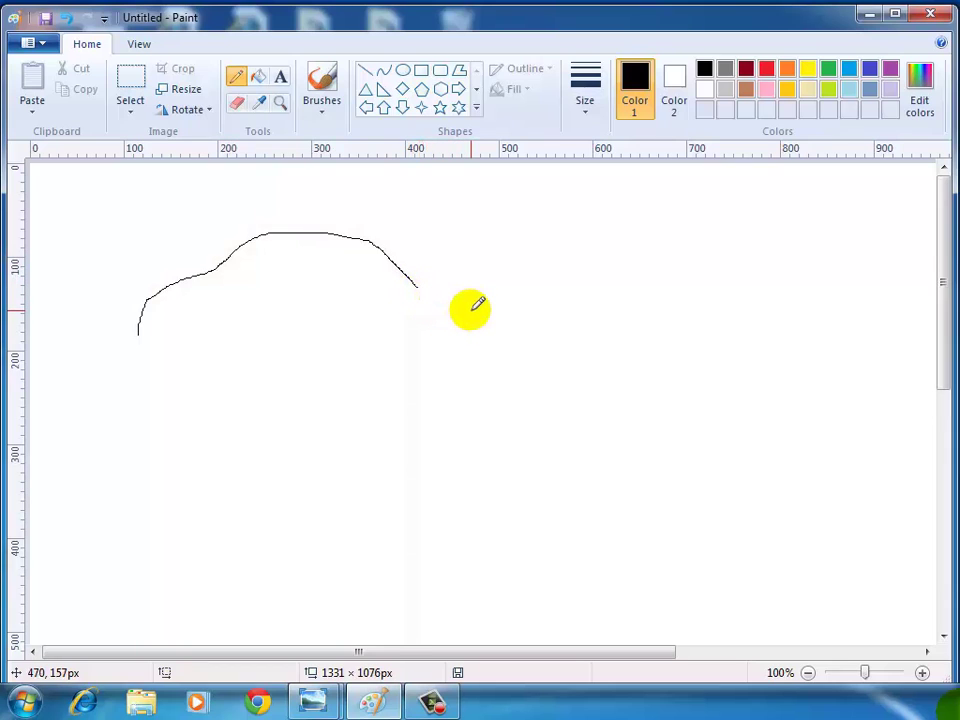
{"action": "mouse_move", "coordinate": [586, 229]}
{"action": "left_mouse_down"}
{"action": "mouse_move", "coordinate": [551, 228]}
{"action": "mouse_move", "coordinate": [539, 287]}
{"action": "mouse_move", "coordinate": [560, 337]}
{"action": "mouse_move", "coordinate": [546, 385]}
{"action": "mouse_move", "coordinate": [417, 402]}
{"action": "mouse_move", "coordinate": [339, 464]}
{"action": "mouse_move", "coordinate": [146, 472]}
{"action": "left_mouse_up"}
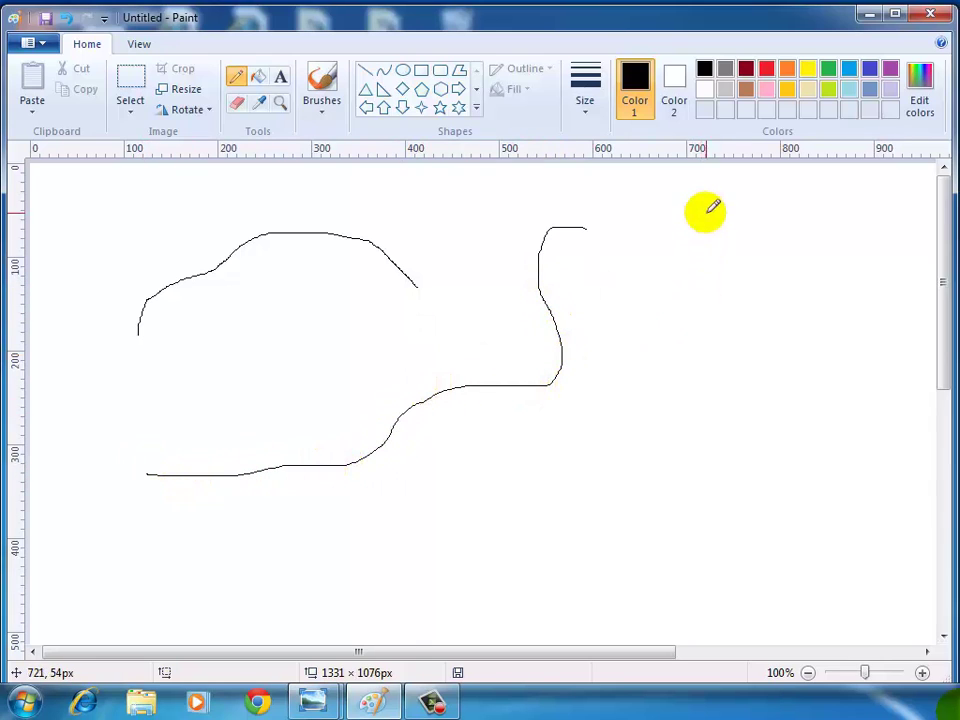
{"action": "mouse_move", "coordinate": [708, 211]}
{"action": "left_mouse_down"}
{"action": "mouse_move", "coordinate": [775, 252]}
{"action": "mouse_move", "coordinate": [781, 320]}
{"action": "mouse_move", "coordinate": [819, 418]}
{"action": "mouse_move", "coordinate": [795, 470]}
{"action": "mouse_move", "coordinate": [753, 491]}
{"action": "mouse_move", "coordinate": [596, 504]}
{"action": "left_mouse_up"}
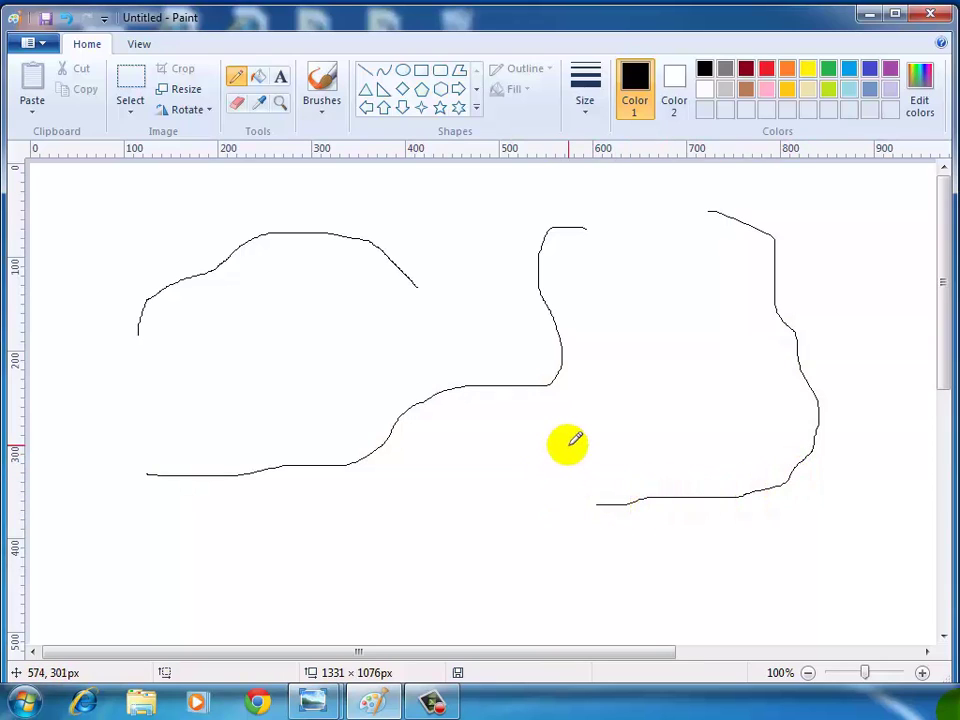
{"action": "mouse_move", "coordinate": [253, 362]}
{"action": "left_mouse_down"}
{"action": "mouse_move", "coordinate": [360, 344]}
{"action": "mouse_move", "coordinate": [420, 306]}
{"action": "mouse_move", "coordinate": [431, 197]}
{"action": "mouse_move", "coordinate": [495, 194]}
{"action": "mouse_move", "coordinate": [536, 232]}
{"action": "mouse_move", "coordinate": [580, 314]}
{"action": "mouse_move", "coordinate": [636, 381]}
{"action": "mouse_move", "coordinate": [732, 461]}
{"action": "left_mouse_up"}
{"action": "mouse_move", "coordinate": [107, 252]}
{"action": "left_mouse_down"}
{"action": "mouse_move", "coordinate": [198, 377]}
{"action": "mouse_move", "coordinate": [243, 468]}
{"action": "mouse_move", "coordinate": [418, 606]}
{"action": "left_mouse_up"}
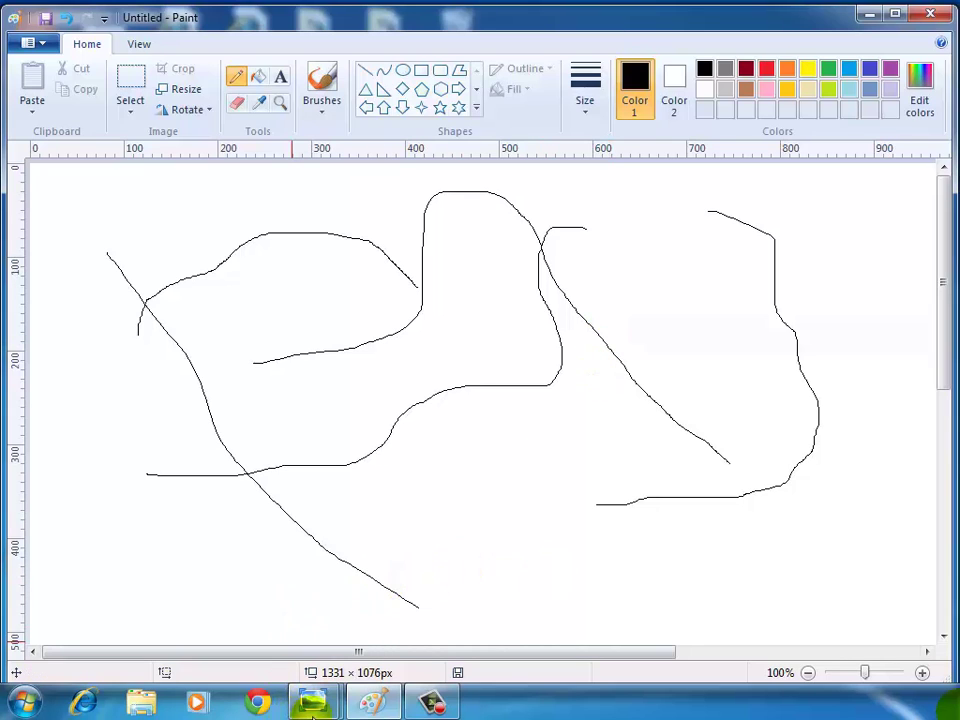
- Switch to Q.jpg in Windows Photo Viewer, examine the keyboard layout, and return to Paint
{"action": "mouse_move", "coordinate": [315, 707]}
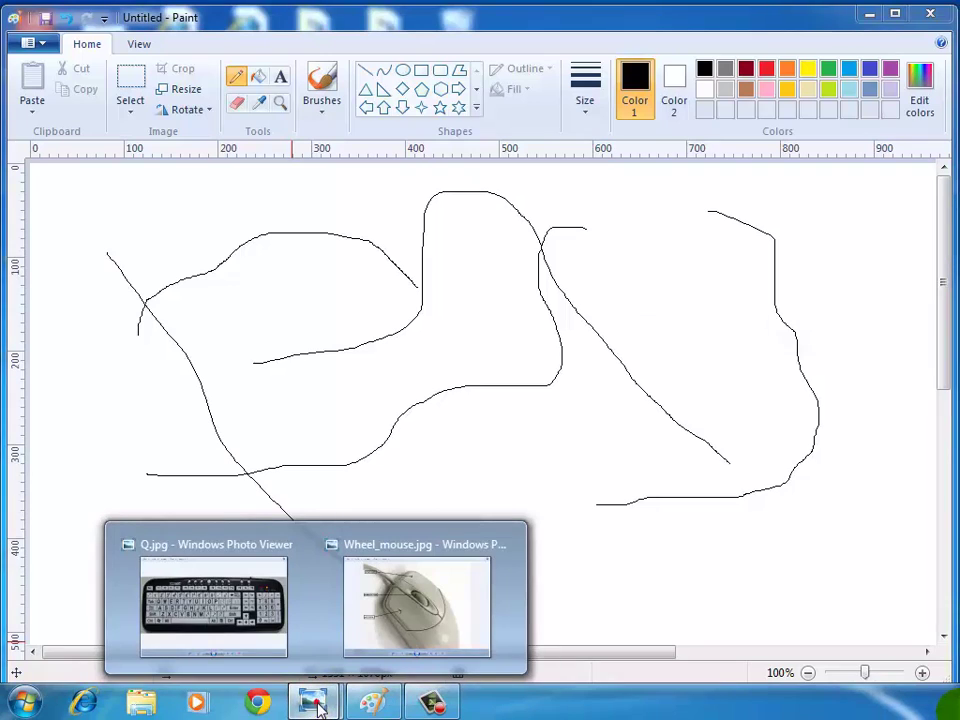
{"action": "left_click", "coordinate": [270, 632]}
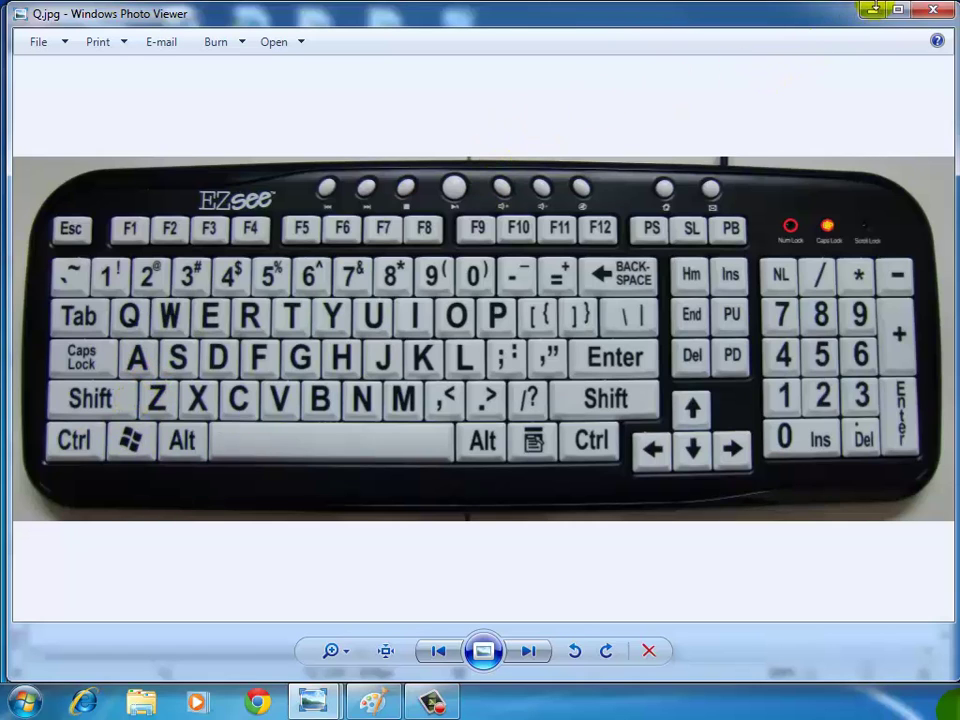
{"action": "left_click", "coordinate": [873, 10]}
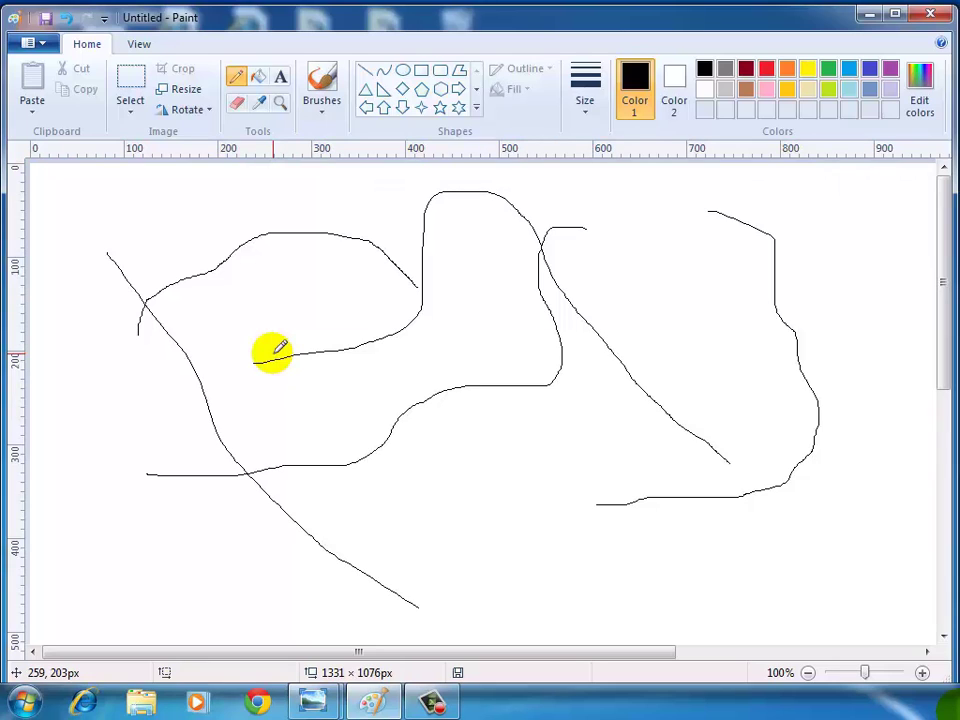
- Try selecting and deleting the entire drawing, and undo the deletion to bring the curves back
{"action": "key", "text": "ctrl+a"}
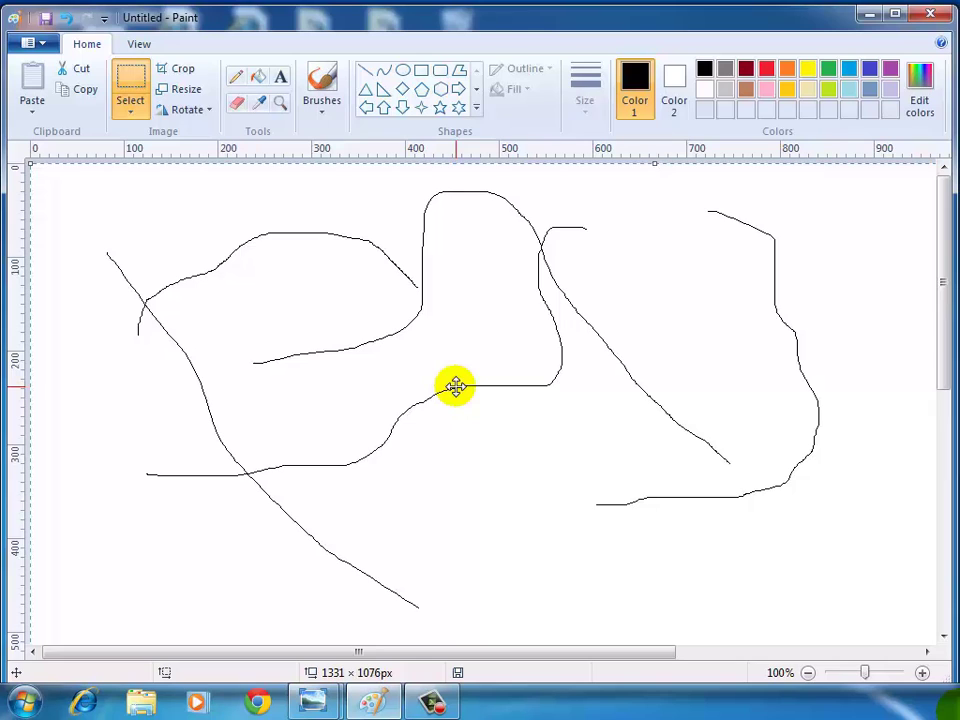
{"action": "key", "text": "Delete"}
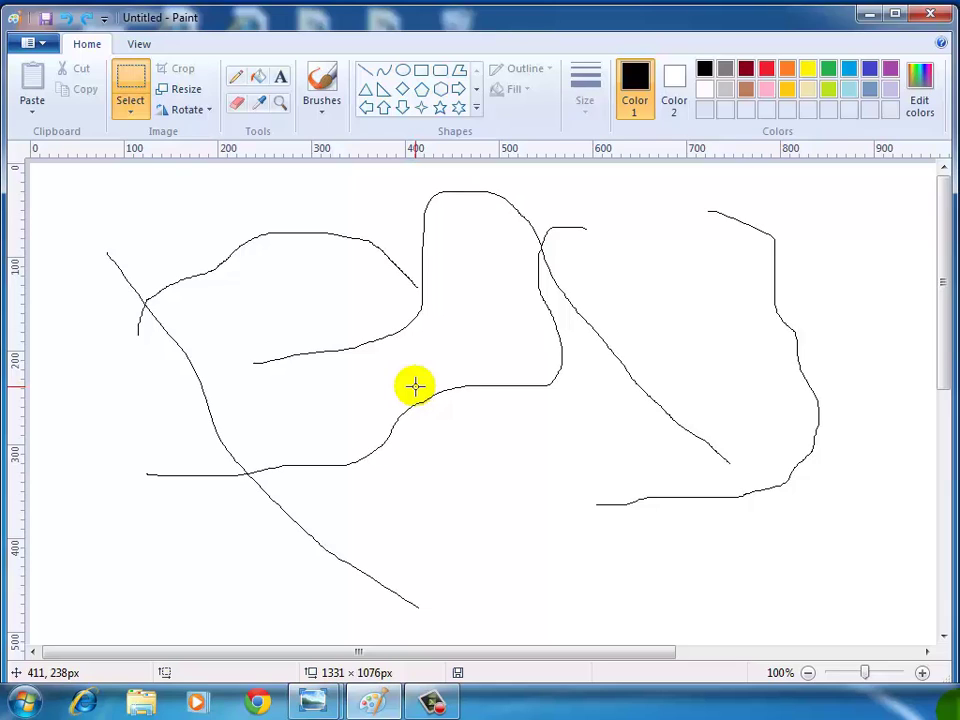
{"action": "key", "text": "ctrl+a"}
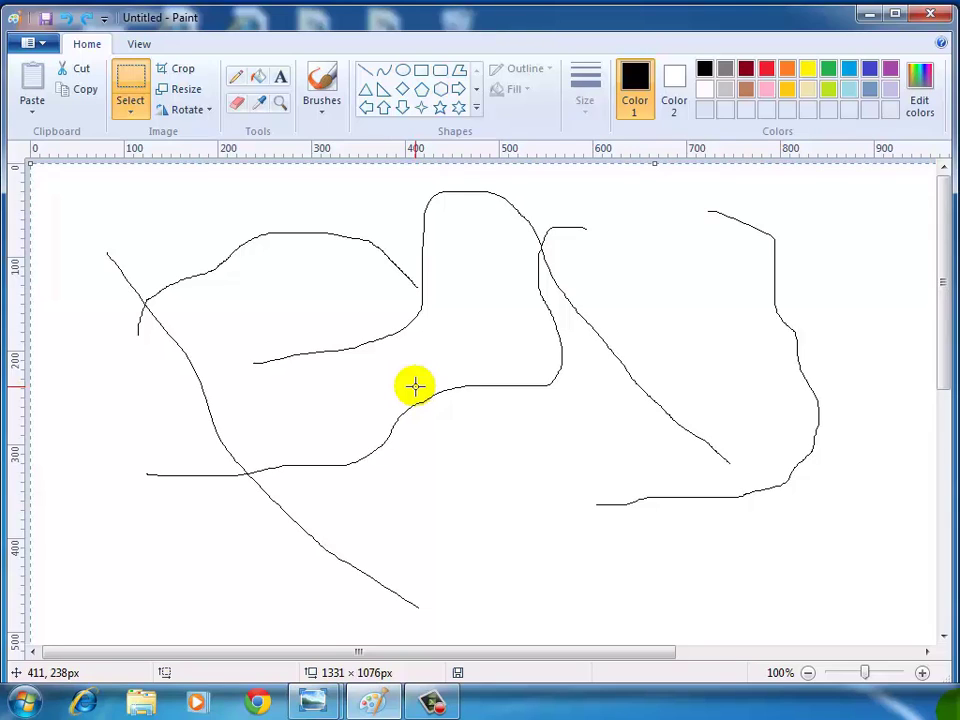
{"action": "key", "text": "Delete"}
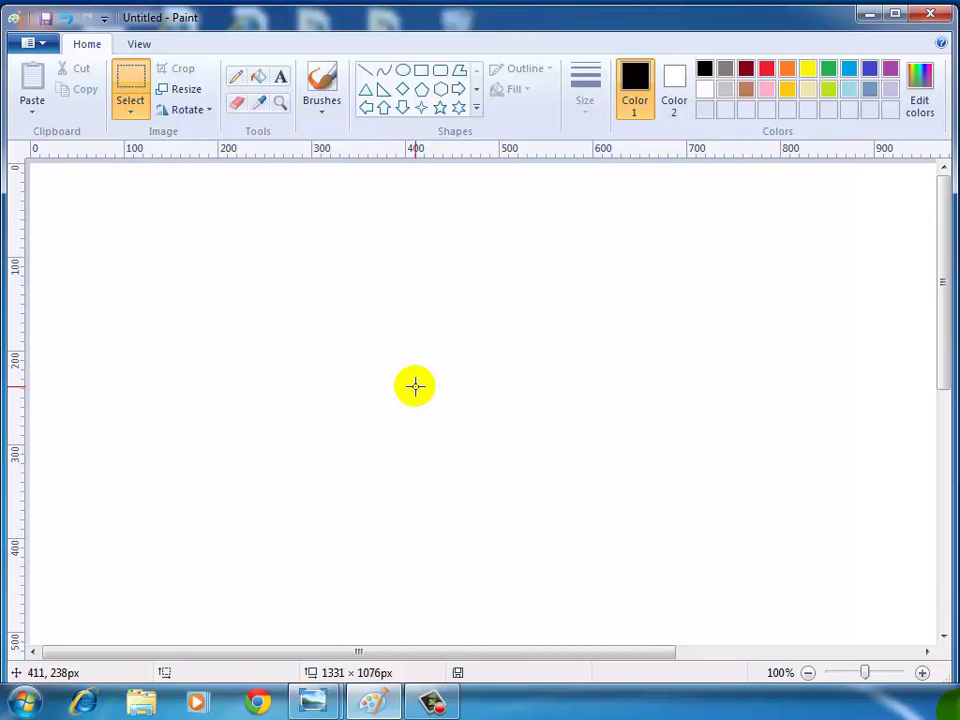
{"action": "key", "text": "ctrl+z"}
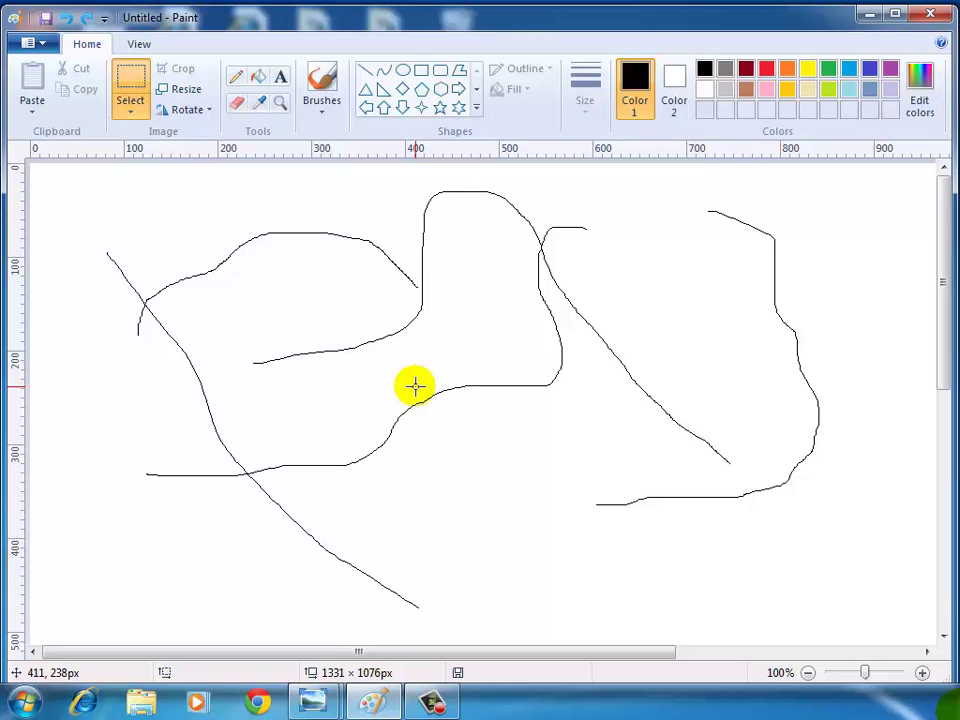
- Select everything on the canvas and delete it to remove the five pencil curves
{"action": "key", "text": "ctrl+a"}
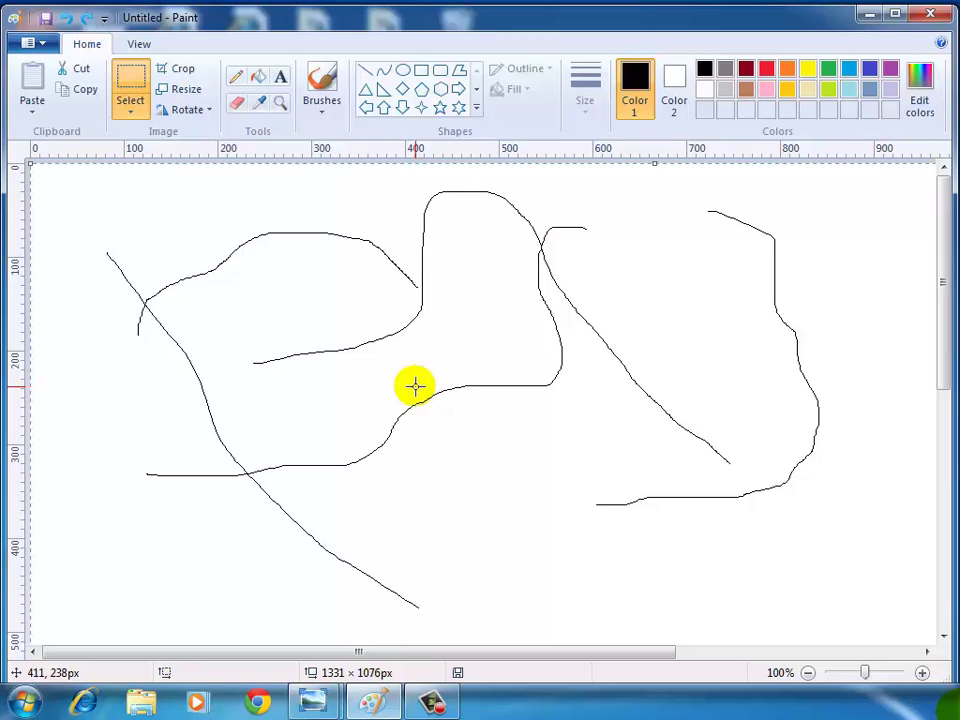
{"action": "key", "text": "Delete"}
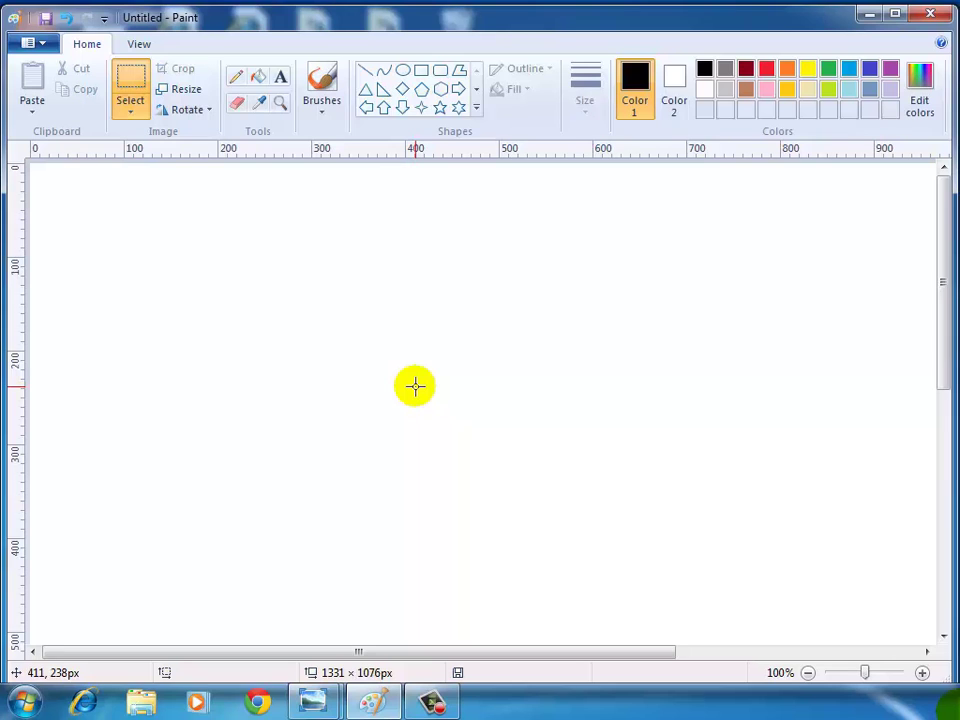
- Draw large black letters A and B freehand side by side with the Pencil tool, and clear the canvas
{"action": "left_click", "coordinate": [238, 78]}
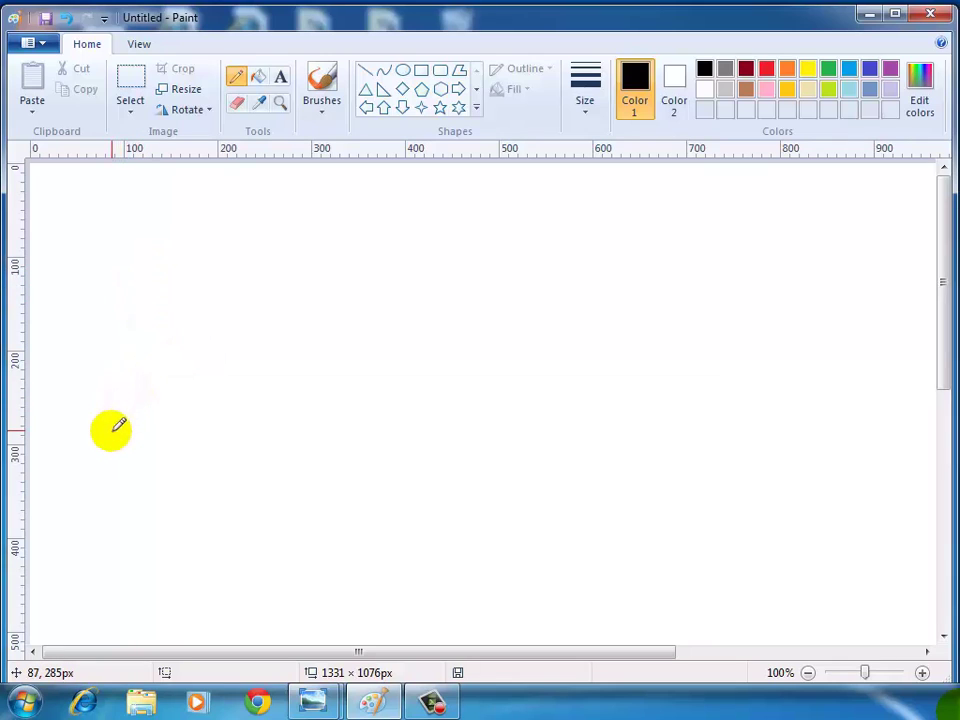
{"action": "mouse_move", "coordinate": [112, 431]}
{"action": "left_mouse_down"}
{"action": "mouse_move", "coordinate": [169, 239]}
{"action": "mouse_move", "coordinate": [186, 223]}
{"action": "mouse_move", "coordinate": [219, 229]}
{"action": "mouse_move", "coordinate": [292, 364]}
{"action": "mouse_move", "coordinate": [357, 515]}
{"action": "left_mouse_up"}
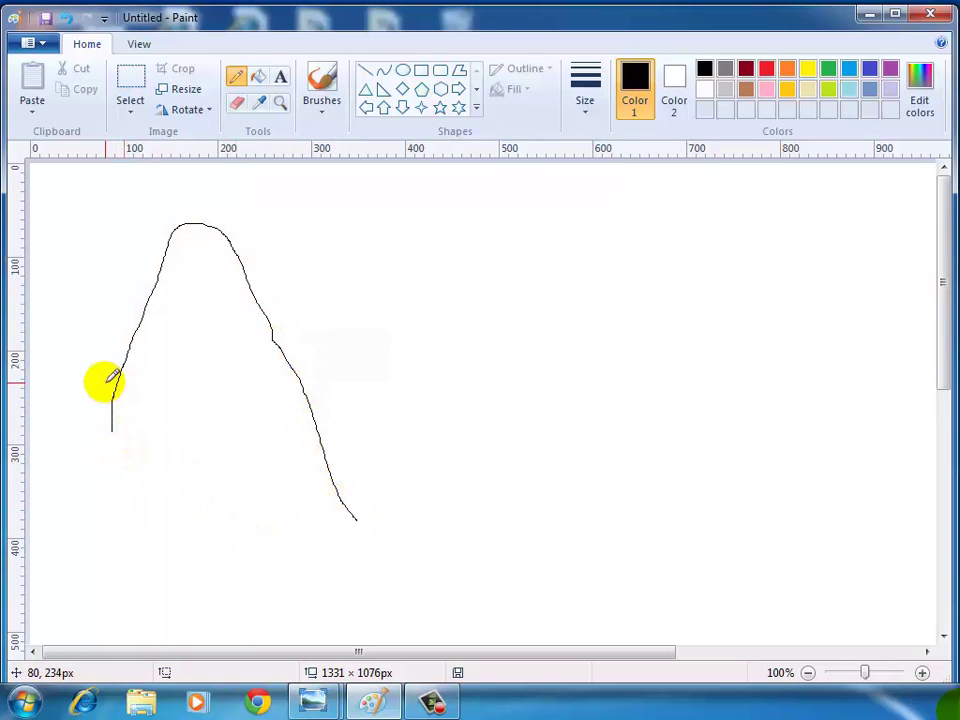
{"action": "left_click_drag", "start_coordinate": [105, 382], "coordinate": [351, 383]}
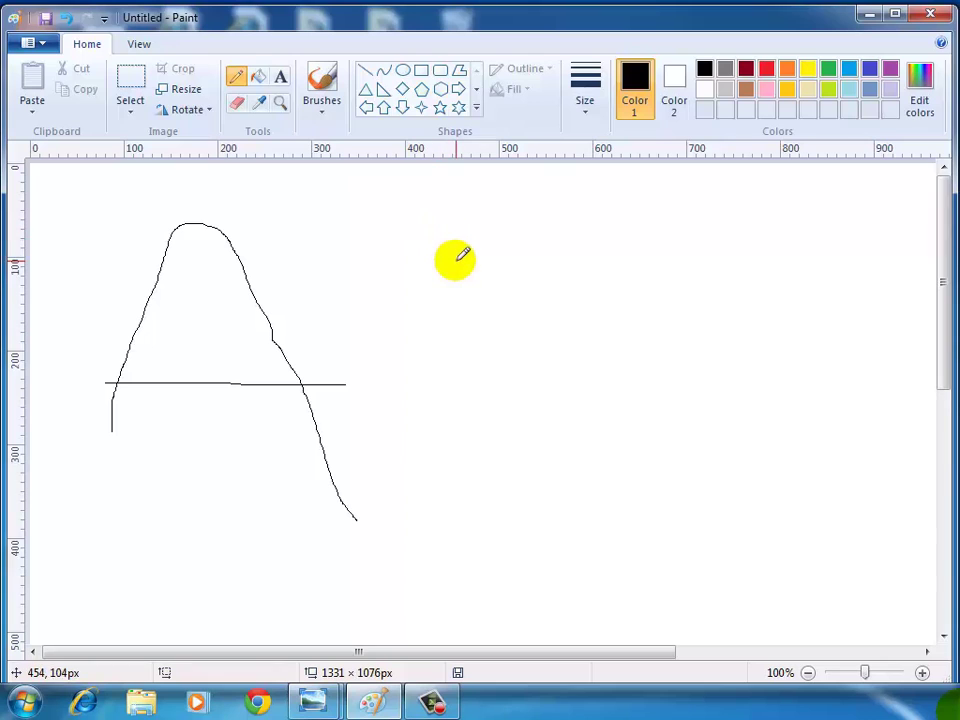
{"action": "mouse_move", "coordinate": [515, 229]}
{"action": "left_mouse_down"}
{"action": "mouse_move", "coordinate": [526, 417]}
{"action": "mouse_move", "coordinate": [519, 515]}
{"action": "left_mouse_up"}
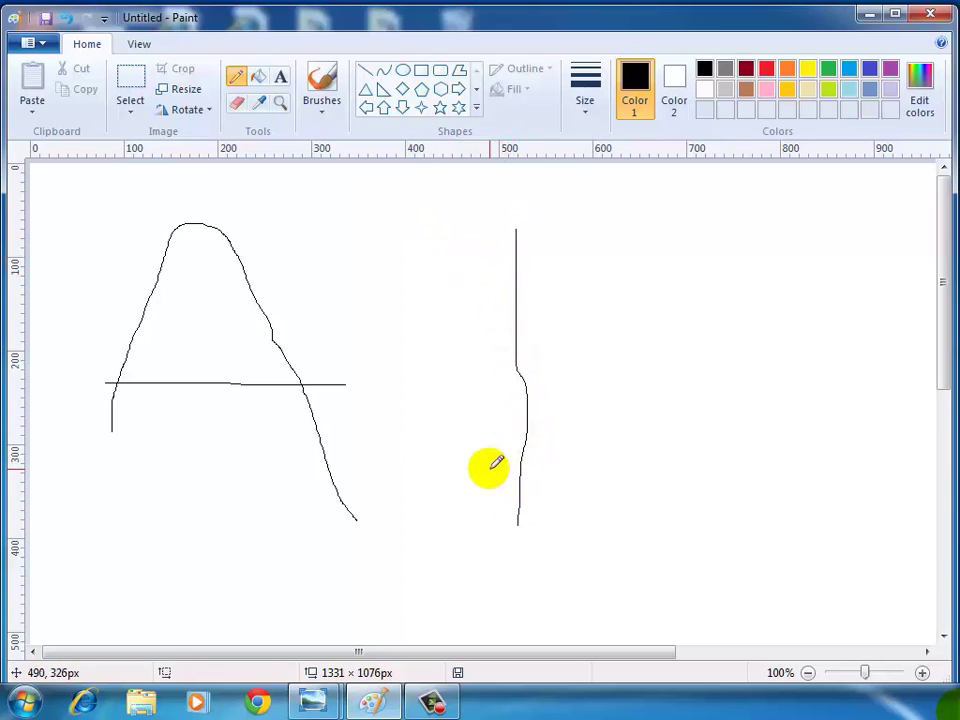
{"action": "mouse_move", "coordinate": [471, 254]}
{"action": "left_mouse_down"}
{"action": "mouse_move", "coordinate": [545, 227]}
{"action": "mouse_move", "coordinate": [632, 222]}
{"action": "mouse_move", "coordinate": [663, 256]}
{"action": "mouse_move", "coordinate": [680, 320]}
{"action": "mouse_move", "coordinate": [669, 354]}
{"action": "mouse_move", "coordinate": [594, 374]}
{"action": "mouse_move", "coordinate": [483, 371]}
{"action": "mouse_move", "coordinate": [478, 360]}
{"action": "mouse_move", "coordinate": [555, 351]}
{"action": "mouse_move", "coordinate": [648, 366]}
{"action": "mouse_move", "coordinate": [683, 393]}
{"action": "mouse_move", "coordinate": [694, 437]}
{"action": "mouse_move", "coordinate": [678, 492]}
{"action": "mouse_move", "coordinate": [651, 520]}
{"action": "mouse_move", "coordinate": [588, 540]}
{"action": "mouse_move", "coordinate": [501, 544]}
{"action": "mouse_move", "coordinate": [445, 515]}
{"action": "left_mouse_up"}
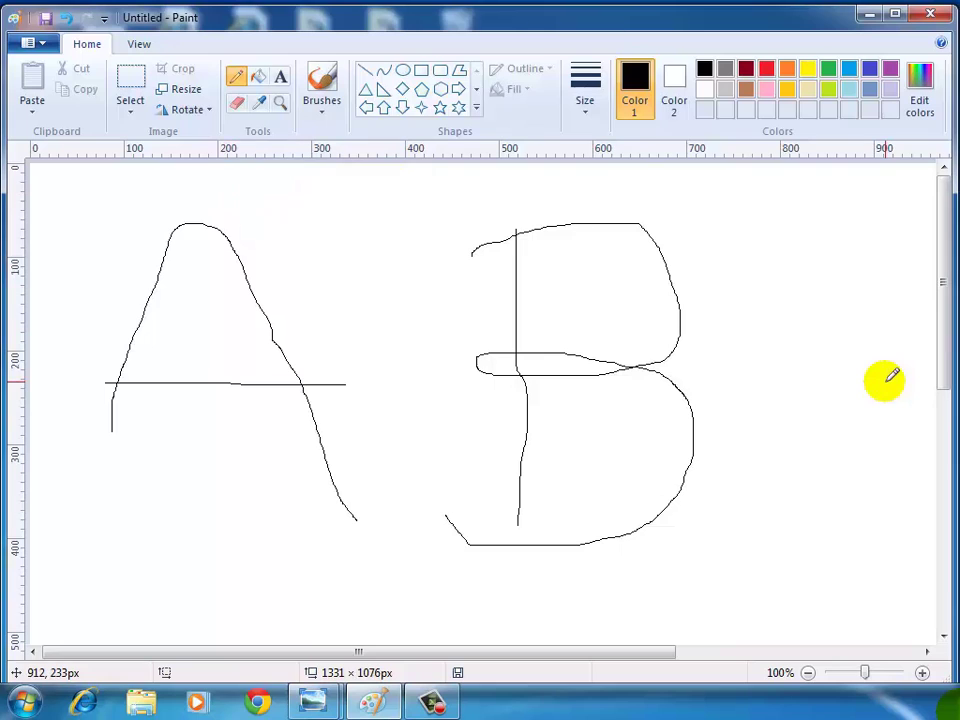
{"action": "key", "text": "ctrl+a"}
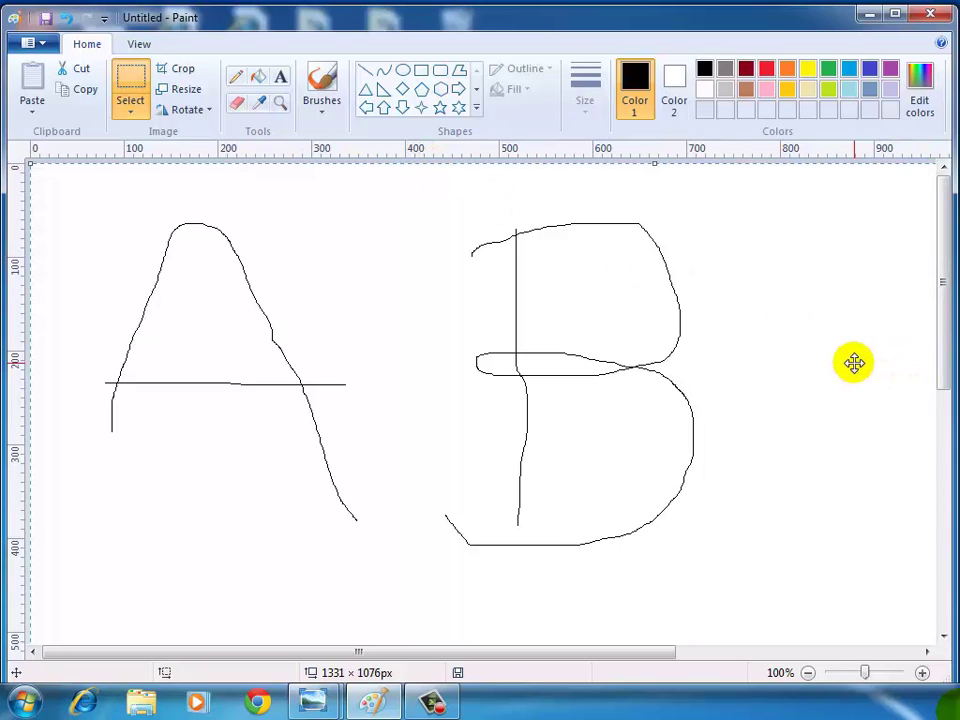
{"action": "key", "text": "Delete"}
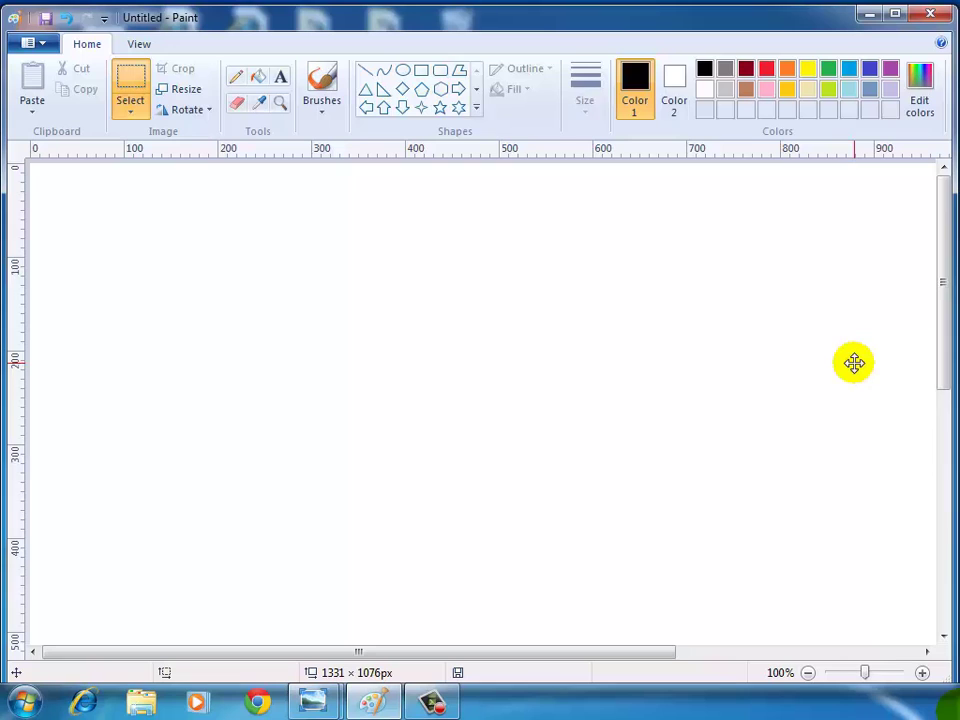
- Draw the Devanagari letters अ and आ freehand with the Pencil tool, add a line across their tops, and clear the canvas
{"action": "left_click", "coordinate": [237, 80]}
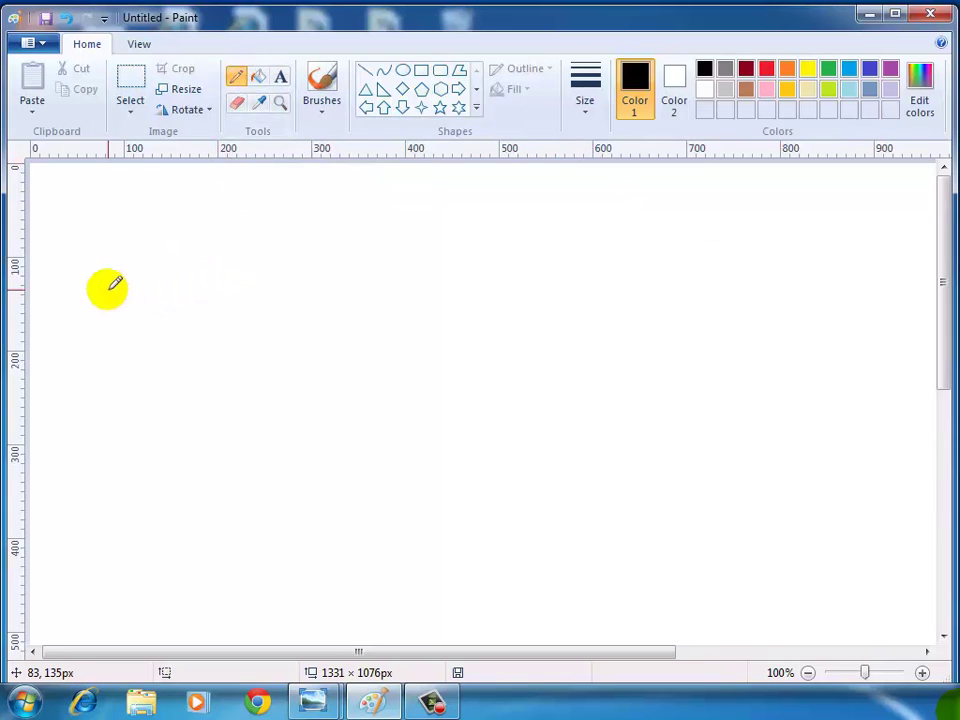
{"action": "mouse_move", "coordinate": [98, 283]}
{"action": "left_mouse_down"}
{"action": "mouse_move", "coordinate": [150, 262]}
{"action": "mouse_move", "coordinate": [184, 262]}
{"action": "mouse_move", "coordinate": [209, 300]}
{"action": "mouse_move", "coordinate": [211, 335]}
{"action": "mouse_move", "coordinate": [180, 372]}
{"action": "mouse_move", "coordinate": [110, 370]}
{"action": "mouse_move", "coordinate": [151, 370]}
{"action": "mouse_move", "coordinate": [196, 388]}
{"action": "mouse_move", "coordinate": [199, 436]}
{"action": "mouse_move", "coordinate": [125, 468]}
{"action": "mouse_move", "coordinate": [38, 378]}
{"action": "left_mouse_up"}
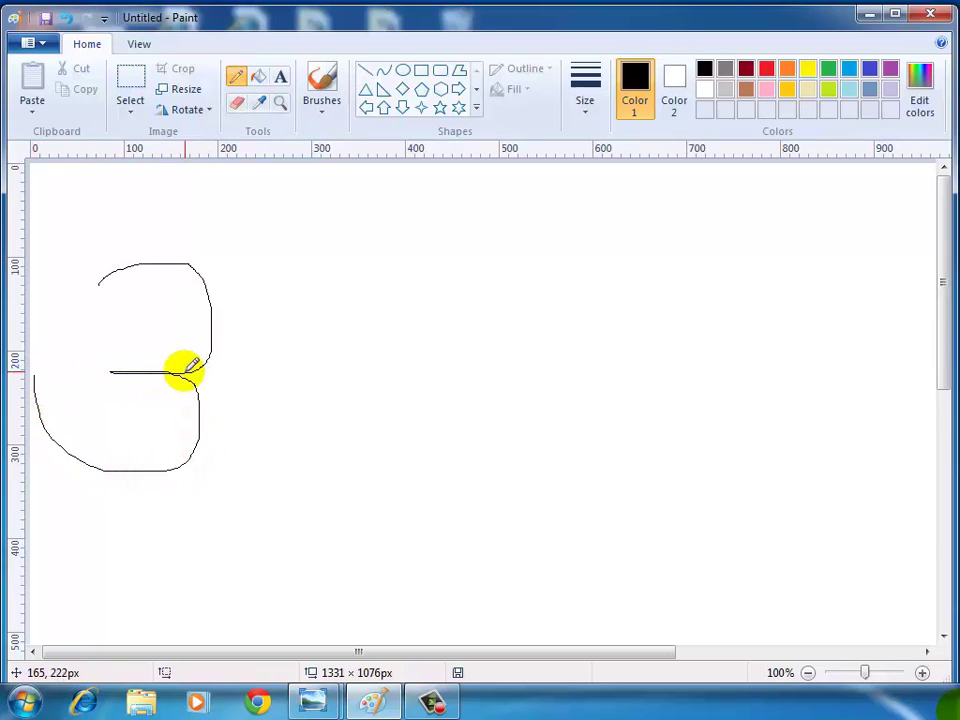
{"action": "left_click_drag", "start_coordinate": [186, 370], "coordinate": [302, 370]}
{"action": "left_click_drag", "start_coordinate": [308, 248], "coordinate": [309, 476]}
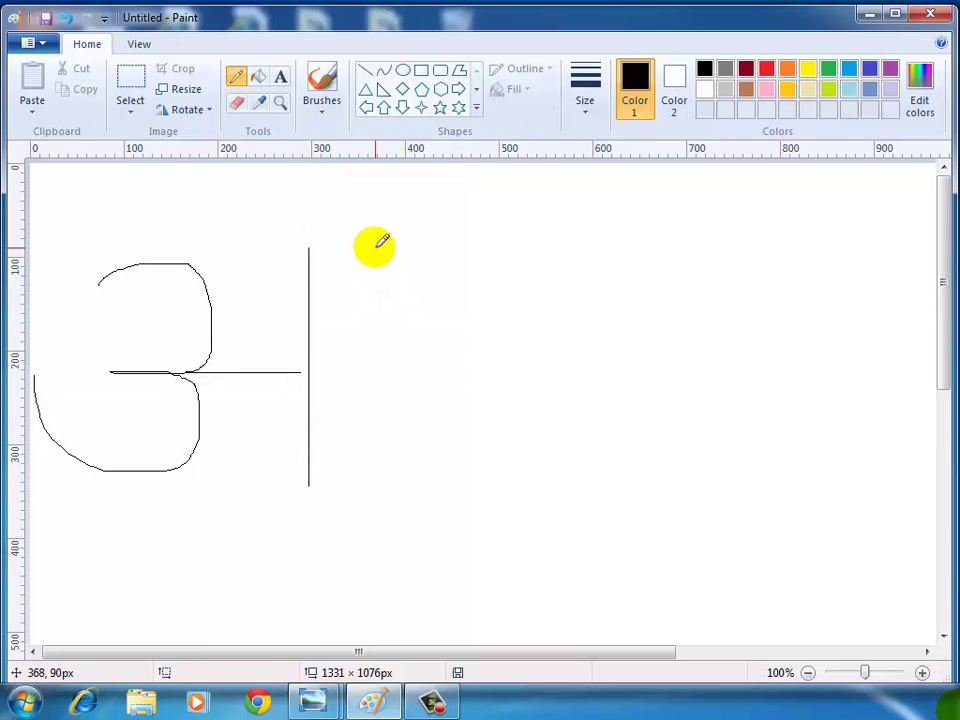
{"action": "mouse_move", "coordinate": [375, 247]}
{"action": "left_mouse_down"}
{"action": "mouse_move", "coordinate": [466, 237]}
{"action": "mouse_move", "coordinate": [505, 274]}
{"action": "mouse_move", "coordinate": [505, 292]}
{"action": "mouse_move", "coordinate": [402, 315]}
{"action": "mouse_move", "coordinate": [481, 324]}
{"action": "mouse_move", "coordinate": [491, 380]}
{"action": "mouse_move", "coordinate": [444, 443]}
{"action": "mouse_move", "coordinate": [343, 323]}
{"action": "left_mouse_up"}
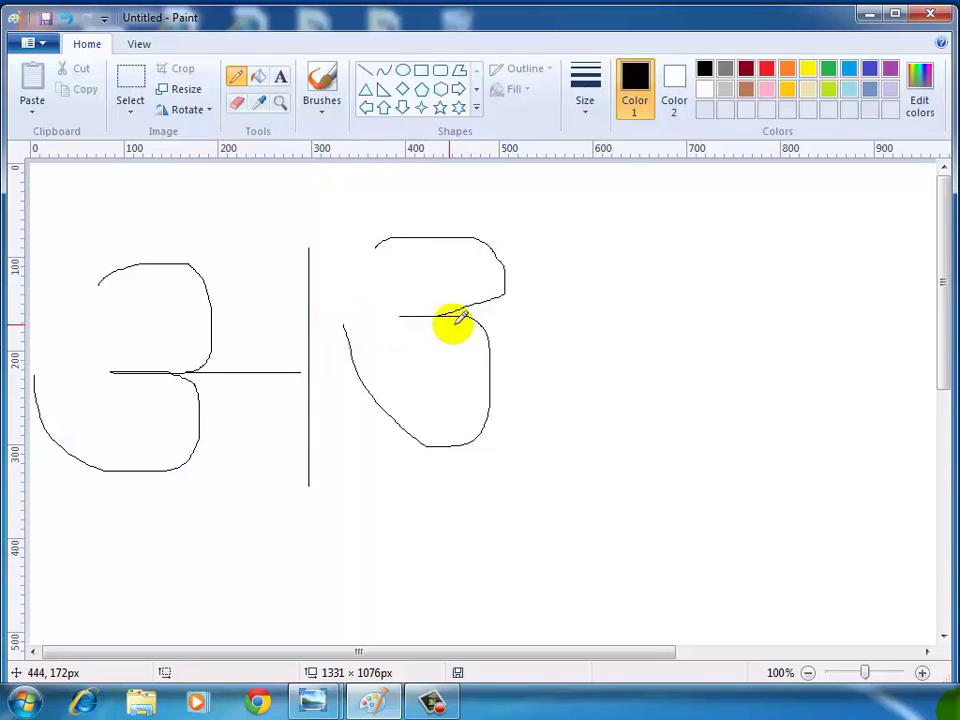
{"action": "left_click_drag", "start_coordinate": [478, 324], "coordinate": [591, 322]}
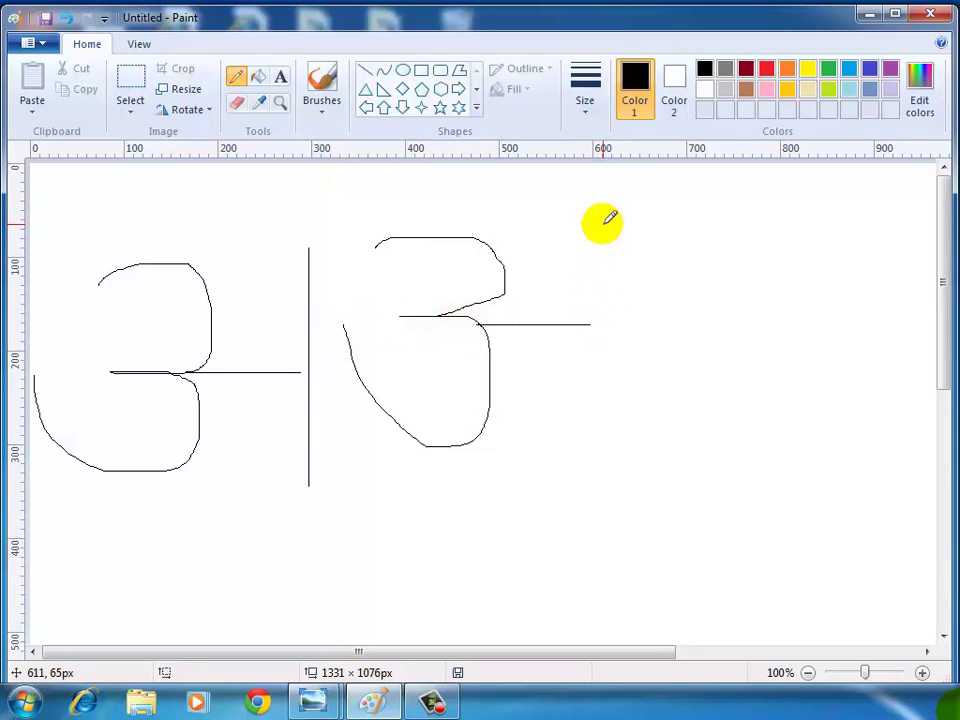
{"action": "left_click_drag", "start_coordinate": [590, 222], "coordinate": [591, 487]}
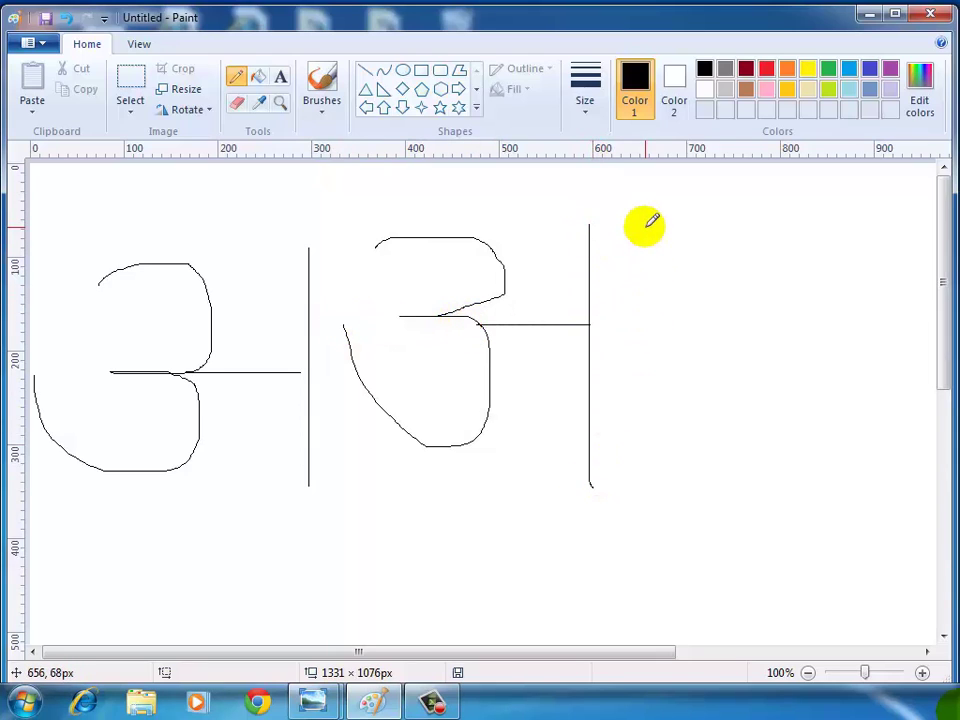
{"action": "left_click_drag", "start_coordinate": [643, 224], "coordinate": [658, 503]}
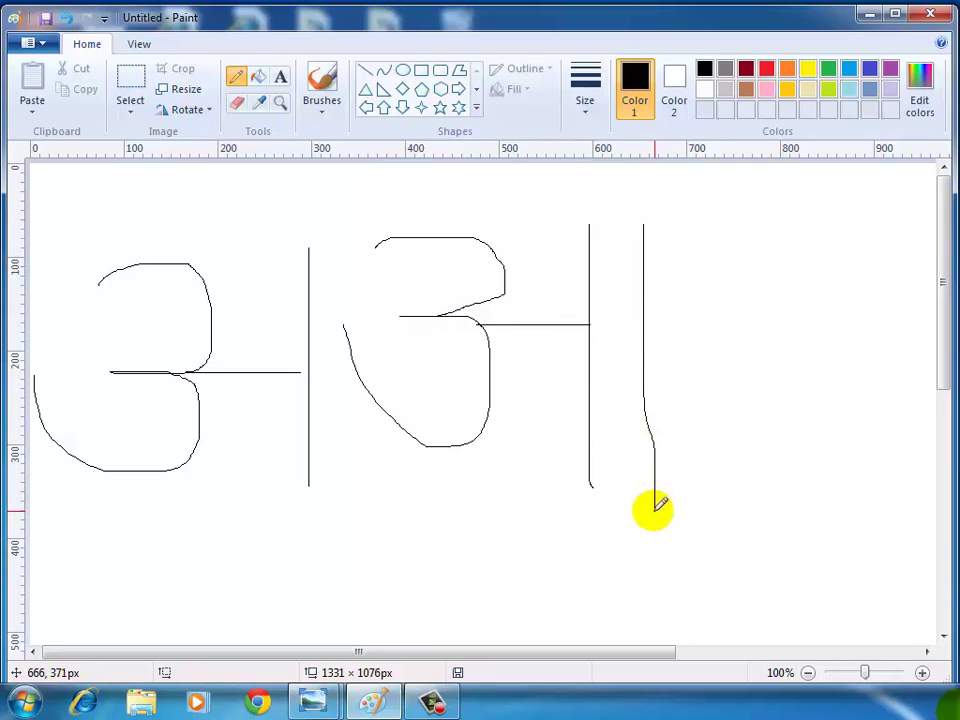
{"action": "left_click_drag", "start_coordinate": [211, 234], "coordinate": [703, 235]}
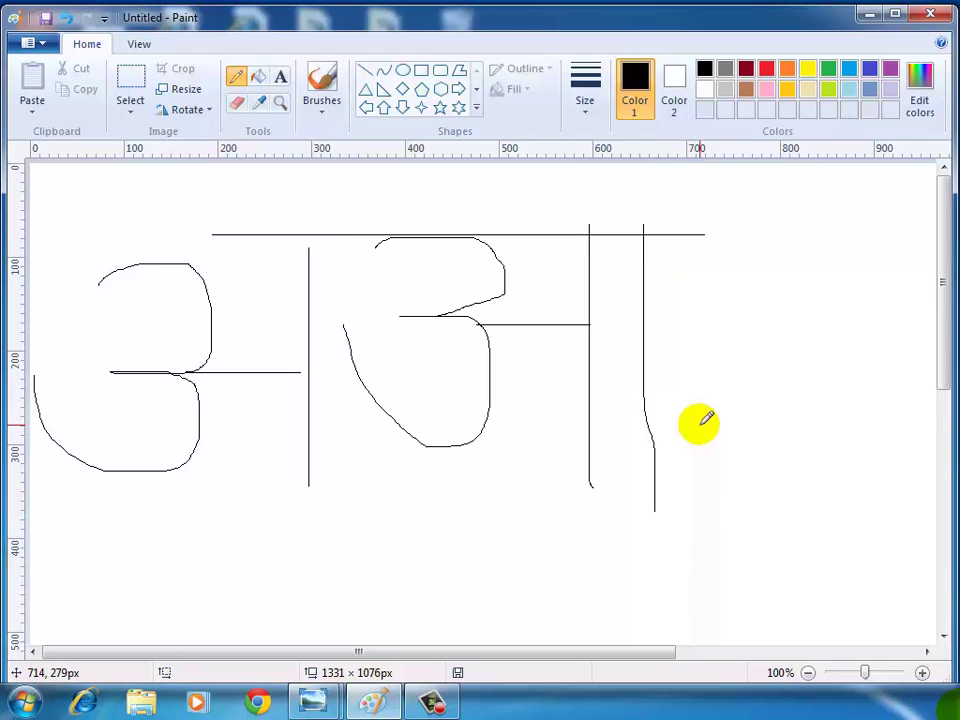
{"action": "key", "text": "ctrl+a"}
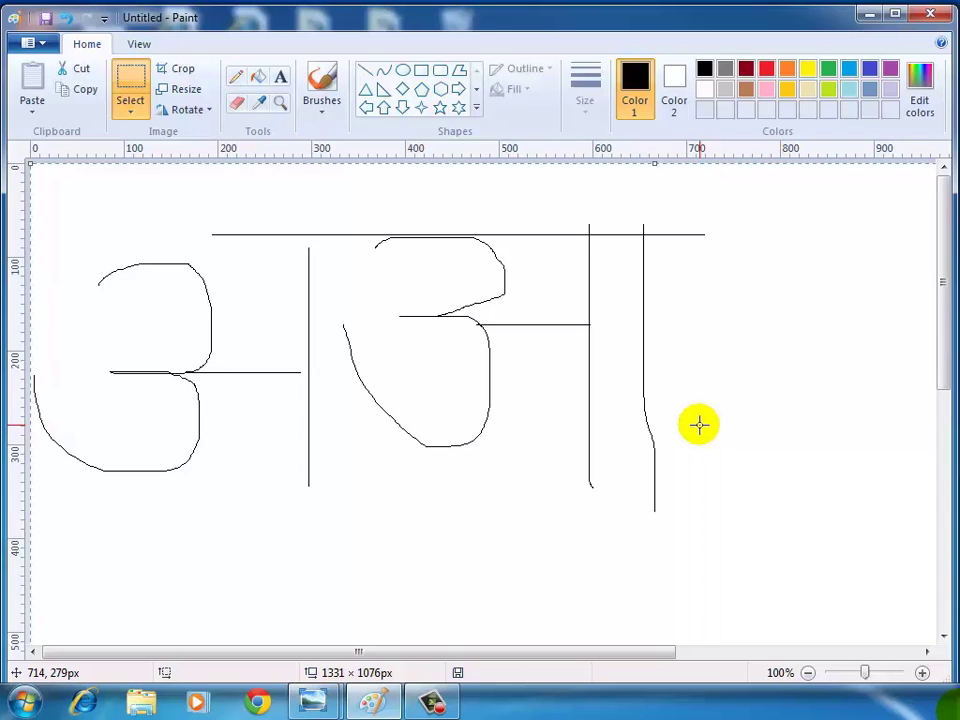
{"action": "key", "text": "Delete"}
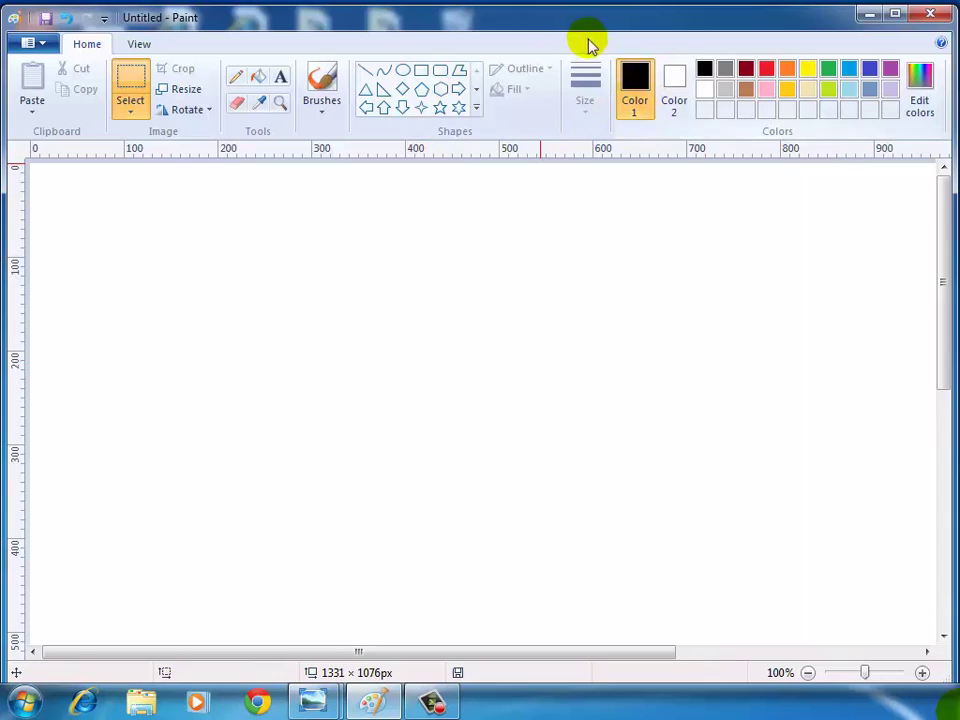
- Draw three overlapping mountain outlines across the canvas with the Pencil tool, and add a wavy baseline beneath them
{"action": "left_click", "coordinate": [237, 82]}
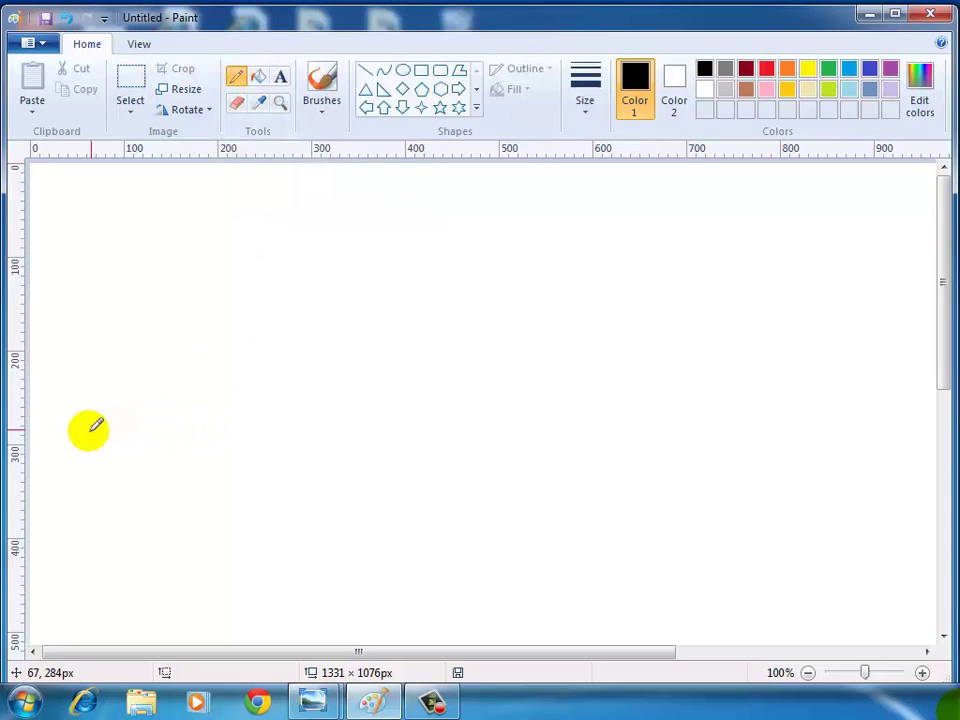
{"action": "mouse_move", "coordinate": [58, 445]}
{"action": "left_mouse_down"}
{"action": "mouse_move", "coordinate": [117, 406]}
{"action": "mouse_move", "coordinate": [229, 265]}
{"action": "mouse_move", "coordinate": [258, 203]}
{"action": "mouse_move", "coordinate": [279, 207]}
{"action": "mouse_move", "coordinate": [305, 233]}
{"action": "mouse_move", "coordinate": [364, 339]}
{"action": "mouse_move", "coordinate": [417, 473]}
{"action": "left_mouse_up"}
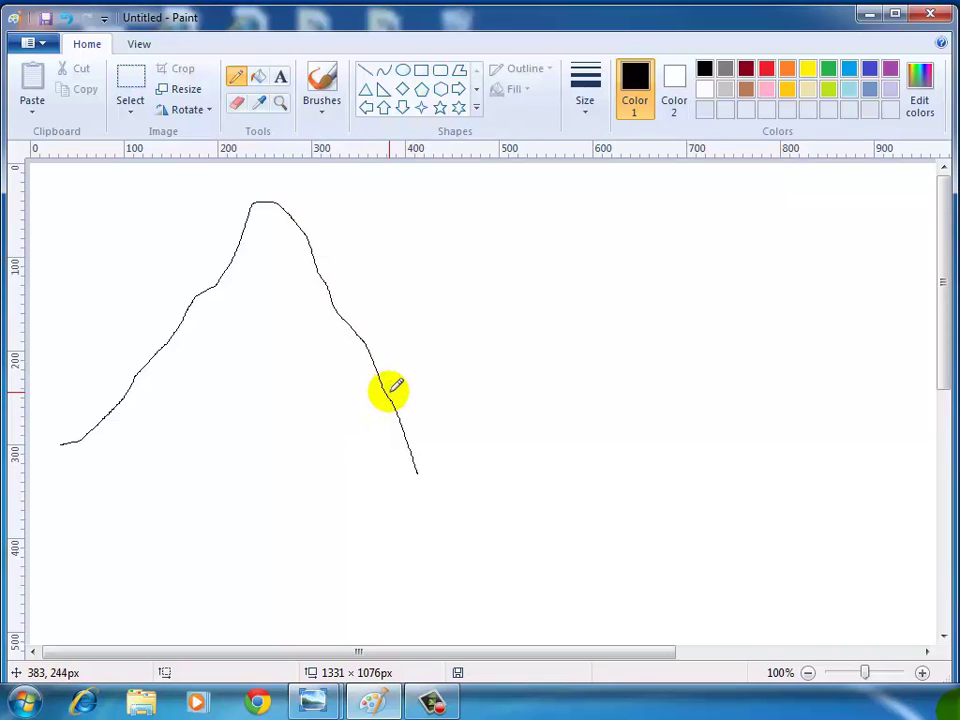
{"action": "mouse_move", "coordinate": [371, 414]}
{"action": "left_mouse_down"}
{"action": "mouse_move", "coordinate": [393, 388]}
{"action": "mouse_move", "coordinate": [479, 208]}
{"action": "mouse_move", "coordinate": [510, 199]}
{"action": "mouse_move", "coordinate": [602, 243]}
{"action": "mouse_move", "coordinate": [696, 458]}
{"action": "left_mouse_up"}
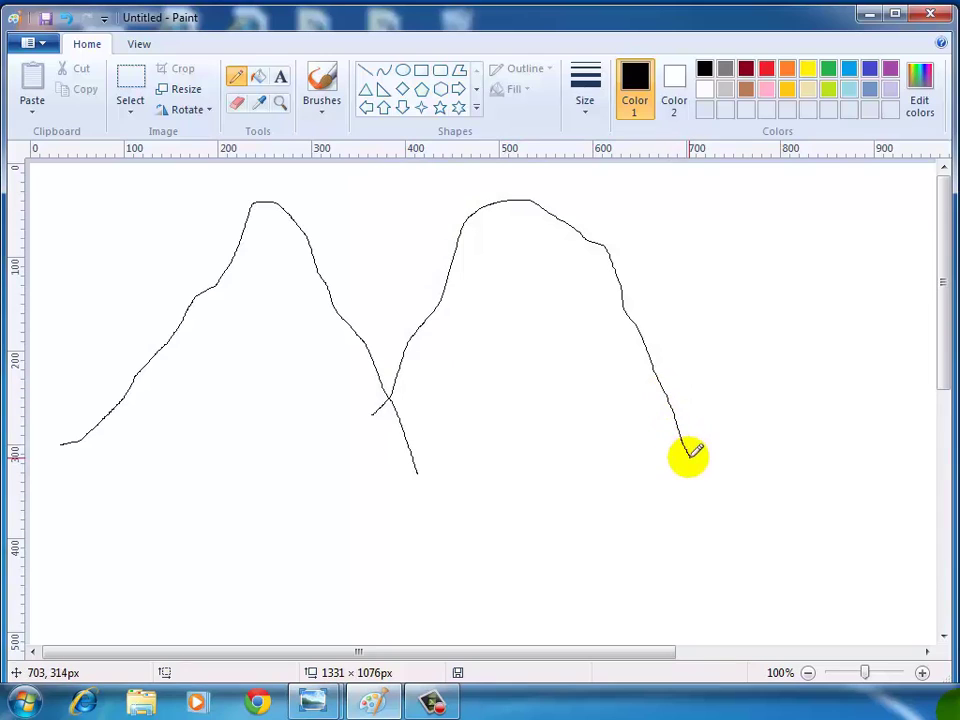
{"action": "mouse_move", "coordinate": [588, 443]}
{"action": "left_mouse_down"}
{"action": "mouse_move", "coordinate": [656, 362]}
{"action": "mouse_move", "coordinate": [706, 222]}
{"action": "mouse_move", "coordinate": [741, 195]}
{"action": "mouse_move", "coordinate": [780, 193]}
{"action": "mouse_move", "coordinate": [843, 227]}
{"action": "mouse_move", "coordinate": [866, 327]}
{"action": "mouse_move", "coordinate": [867, 418]}
{"action": "mouse_move", "coordinate": [806, 500]}
{"action": "left_mouse_up"}
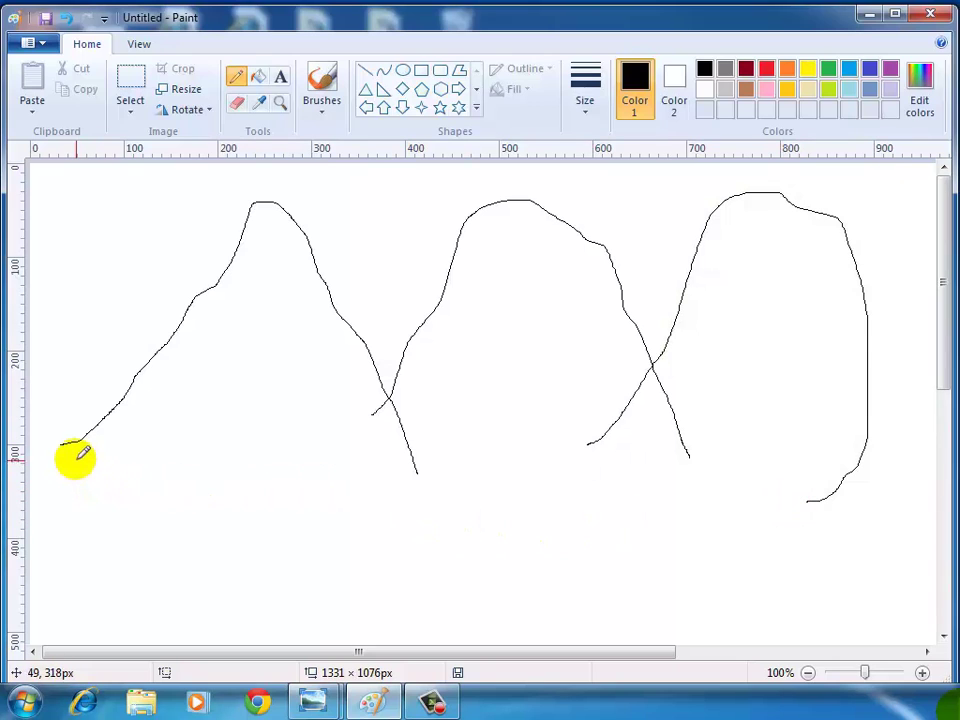
{"action": "mouse_move", "coordinate": [64, 452]}
{"action": "left_mouse_down"}
{"action": "mouse_move", "coordinate": [326, 491]}
{"action": "mouse_move", "coordinate": [420, 478]}
{"action": "mouse_move", "coordinate": [503, 495]}
{"action": "mouse_move", "coordinate": [694, 495]}
{"action": "mouse_move", "coordinate": [753, 479]}
{"action": "mouse_move", "coordinate": [841, 482]}
{"action": "left_mouse_up"}
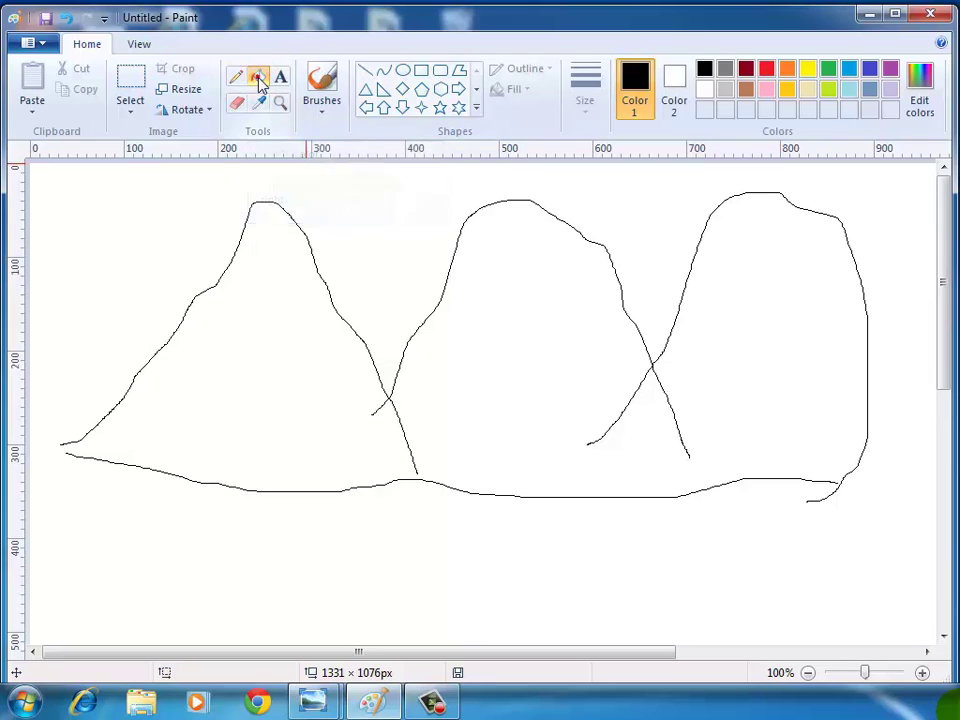
- Fill the area inside the middle mountain with brown using the Fill with color tool
{"action": "left_click", "coordinate": [258, 80]}
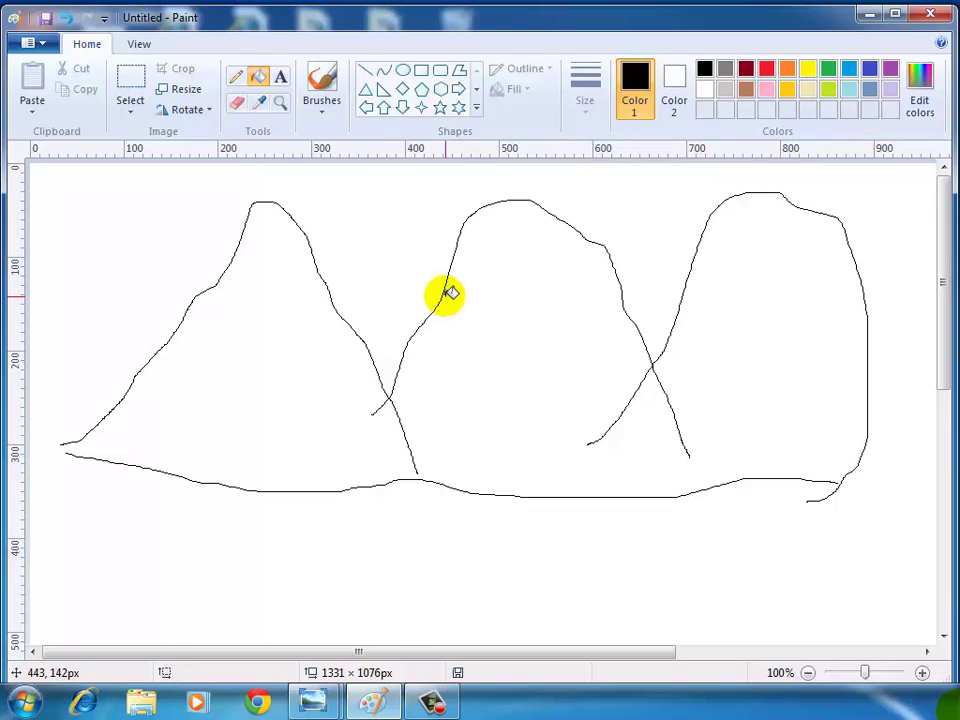
{"action": "left_click", "coordinate": [750, 93]}
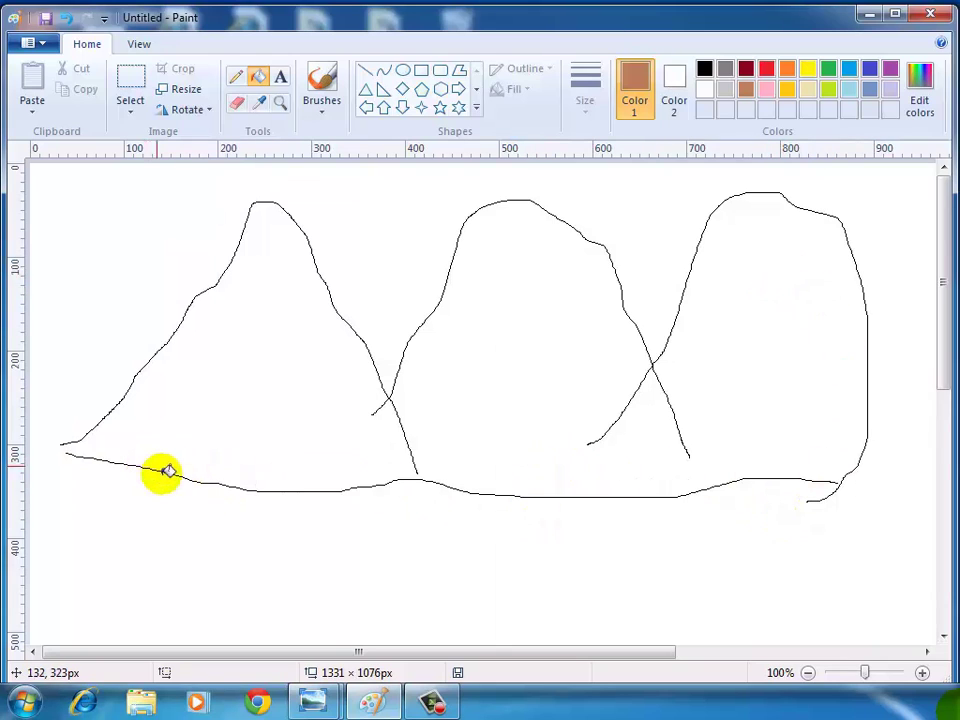
{"action": "left_click", "coordinate": [521, 419]}
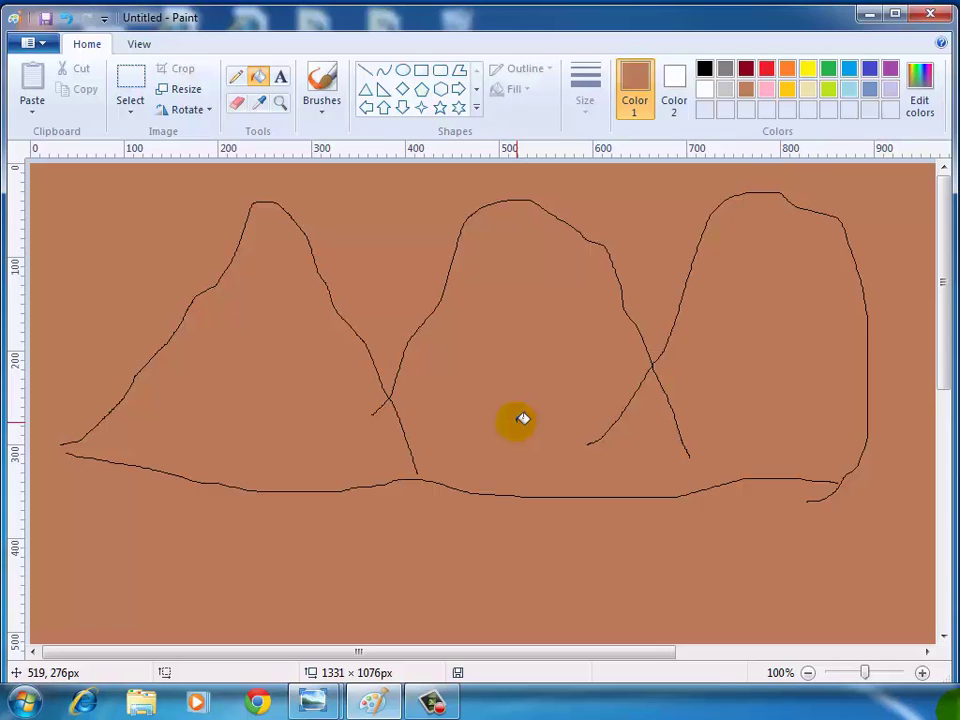
- Undo the brown fill and close the gap at the left mountain's lower-left corner with a short black Pencil stroke
{"action": "key", "text": "ctrl+z"}
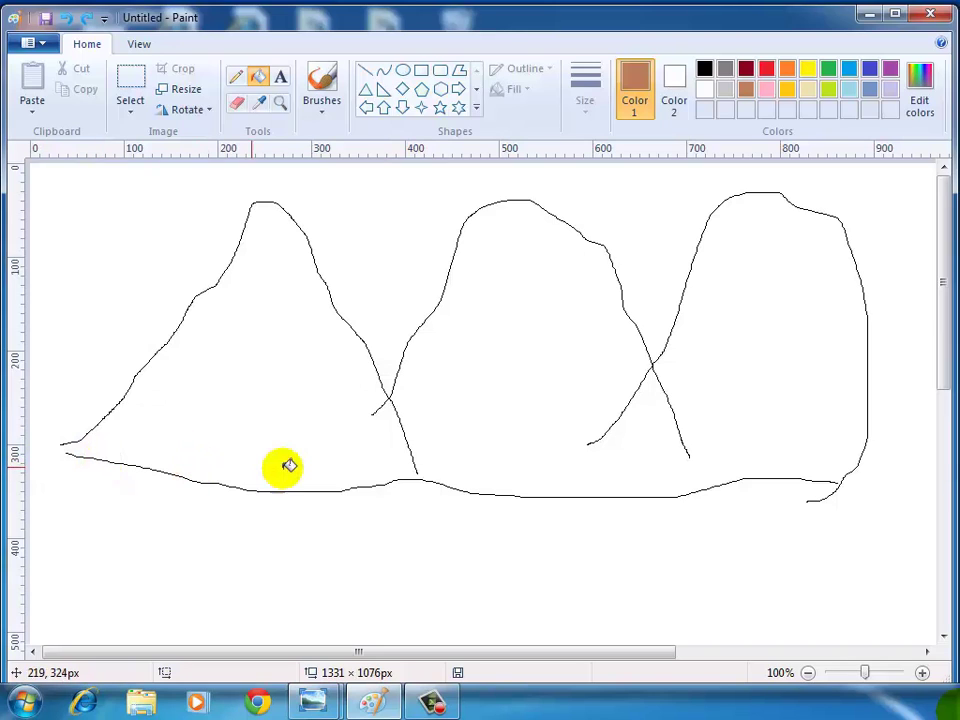
{"action": "left_click", "coordinate": [242, 79]}
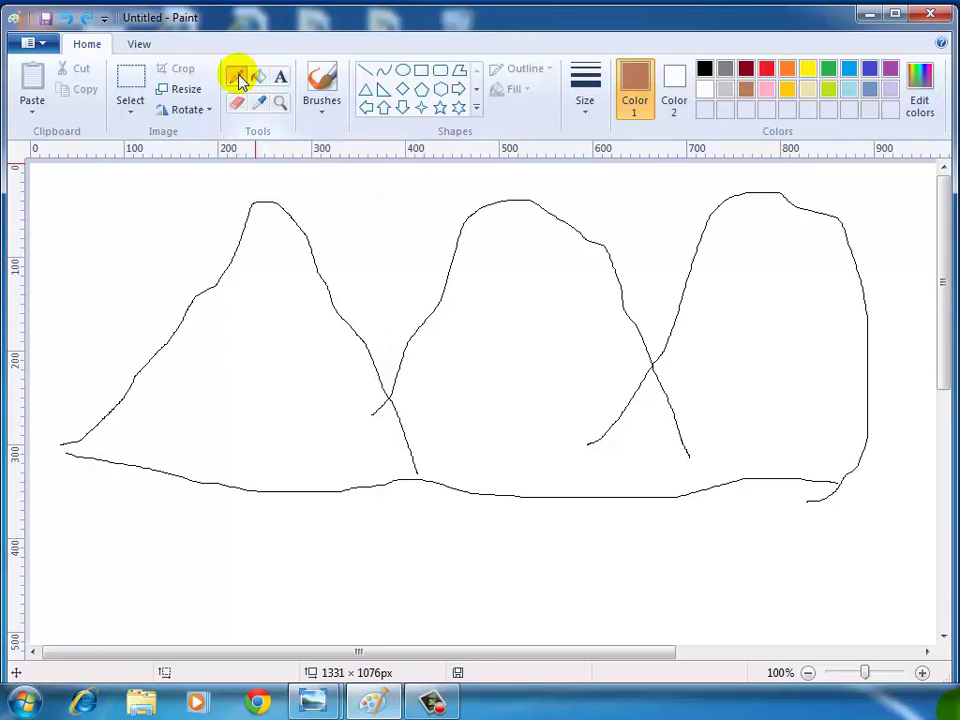
{"action": "left_click", "coordinate": [704, 69]}
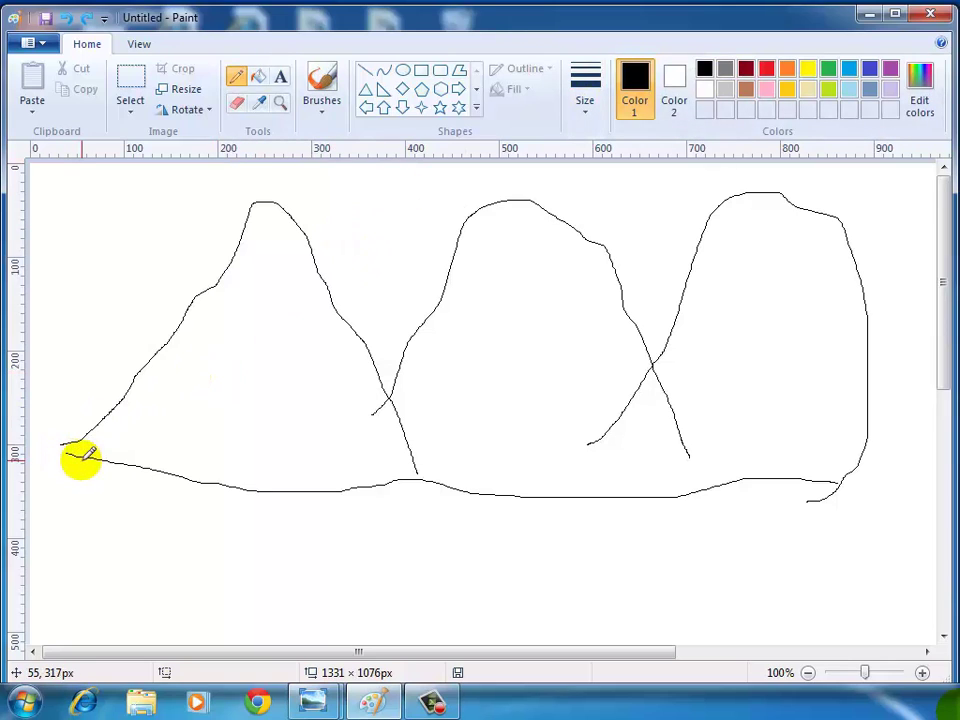
{"action": "mouse_move", "coordinate": [83, 459]}
{"action": "left_mouse_down"}
{"action": "mouse_move", "coordinate": [62, 433]}
{"action": "mouse_move", "coordinate": [126, 467]}
{"action": "left_mouse_up"}
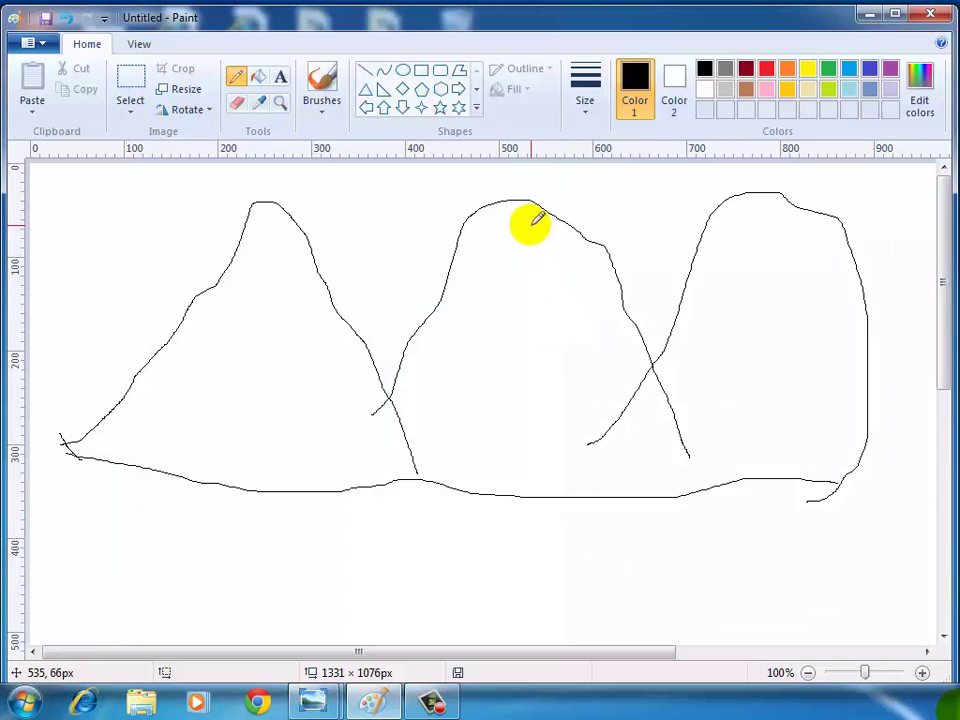
- Try to fill the left mountain with rose pink using the Fill with color tool, and undo the fill
{"action": "left_click", "coordinate": [261, 80]}
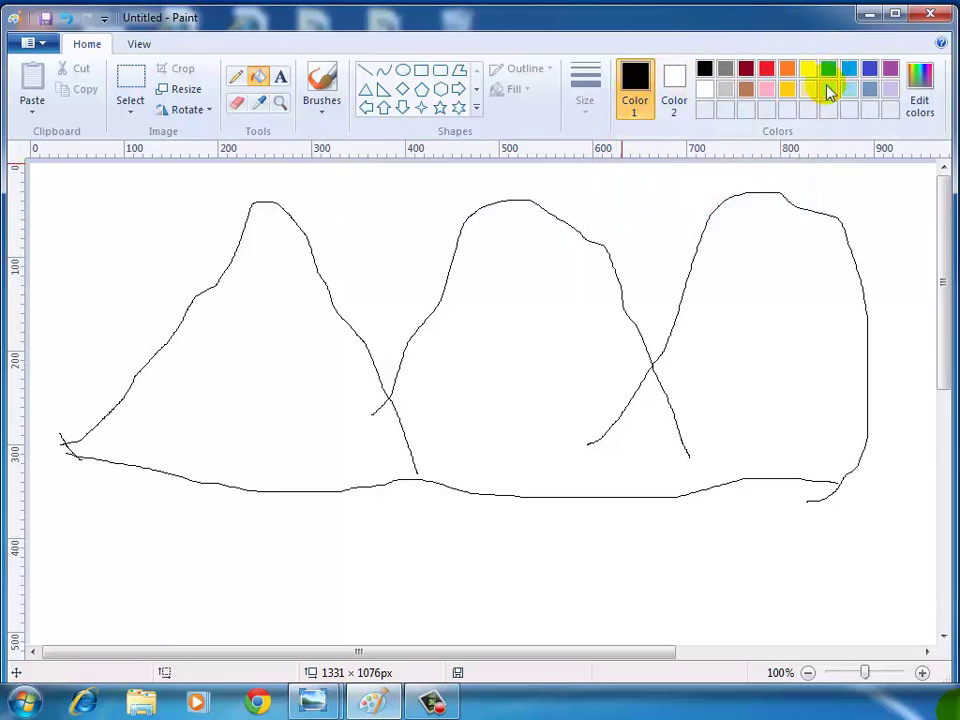
{"action": "left_click", "coordinate": [764, 91]}
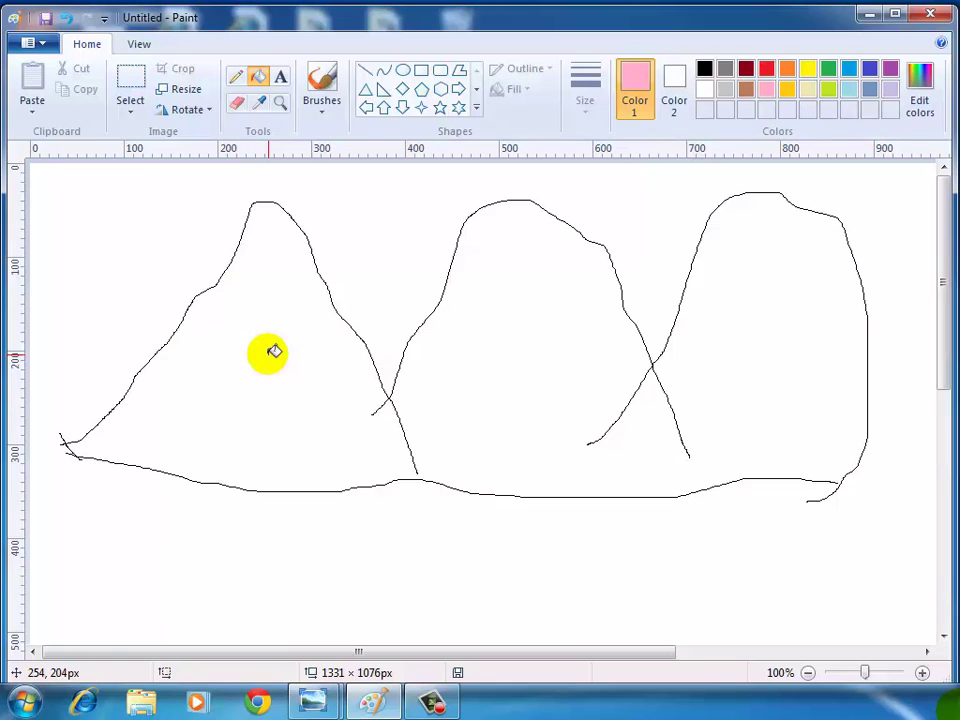
{"action": "left_click", "coordinate": [274, 351]}
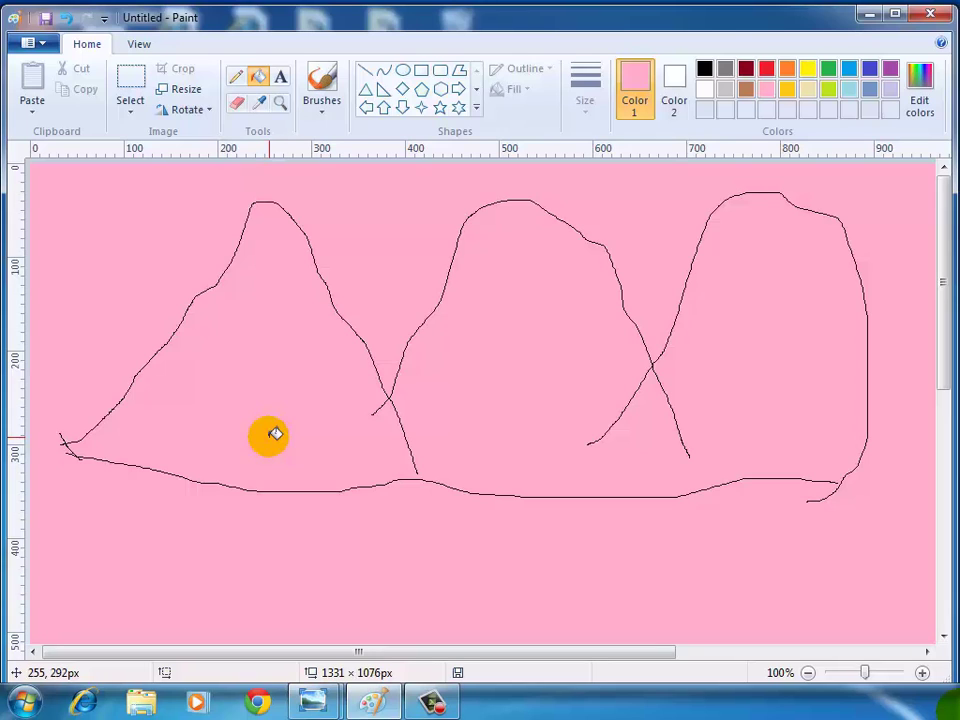
{"action": "key", "text": "ctrl+z"}
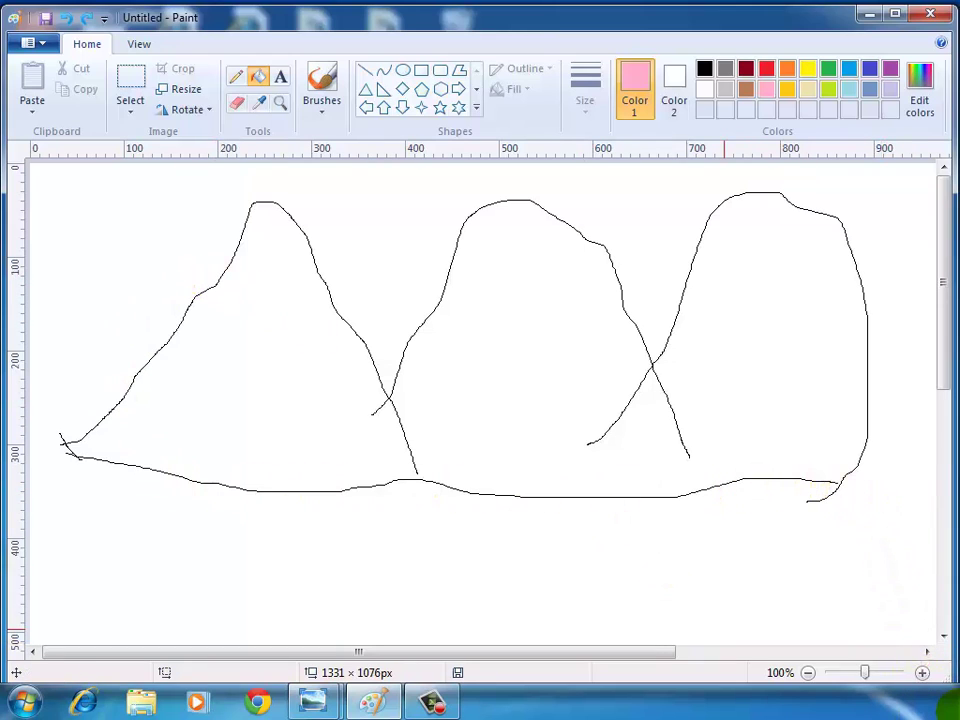
- Inspect the three mountain outlines and the baseline closely at 400% zoom for gaps in the lines
{"action": "left_click", "coordinate": [922, 673]}
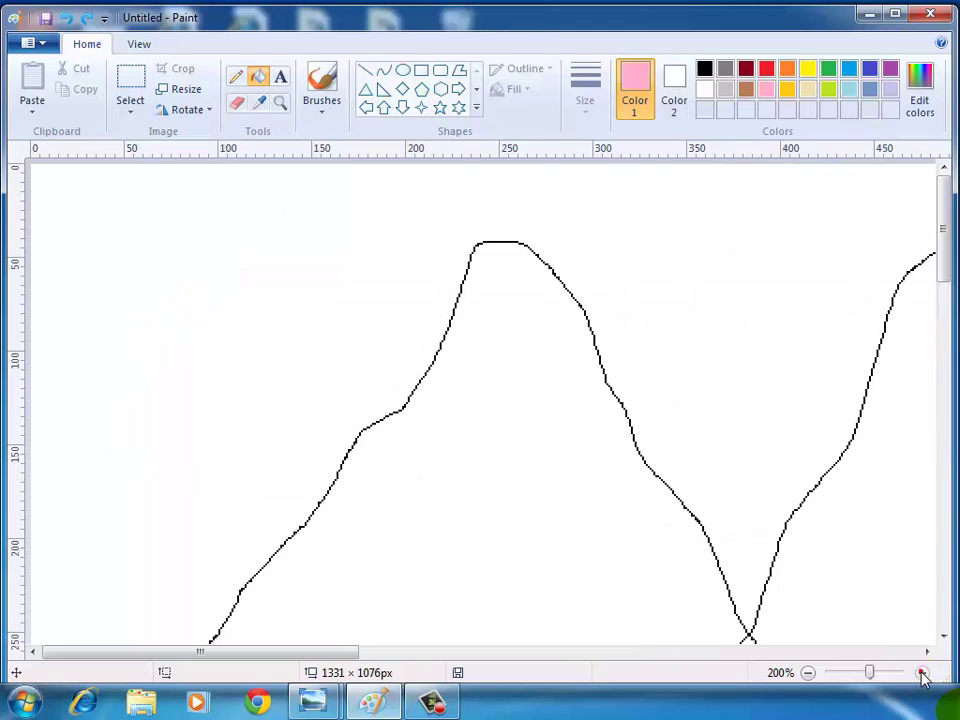
{"action": "left_click", "coordinate": [922, 675]}
{"action": "left_click", "coordinate": [922, 675]}
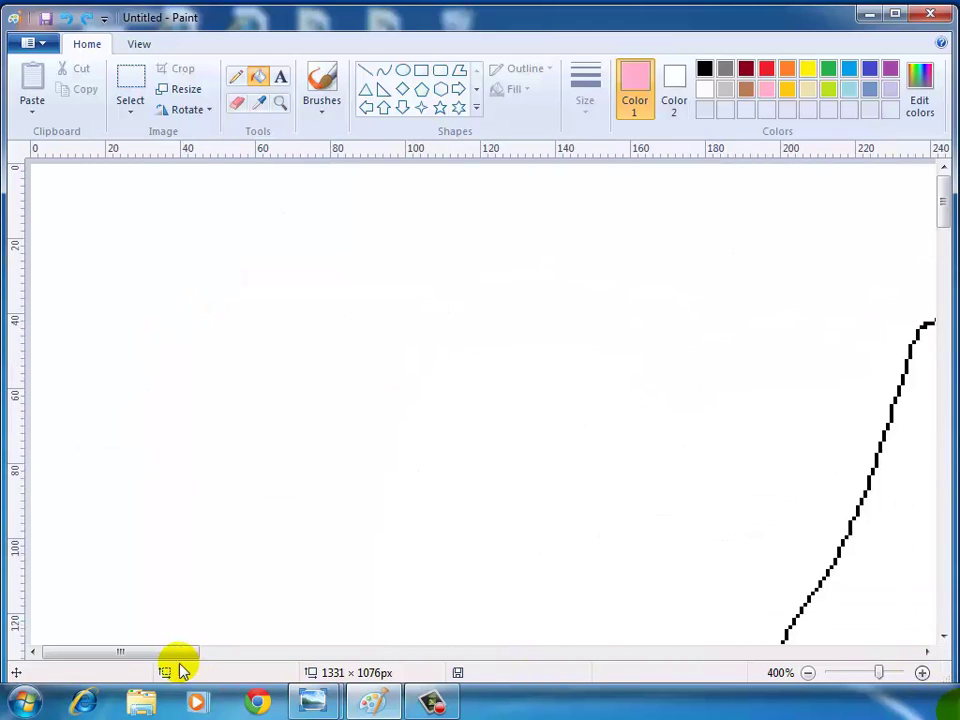
{"action": "left_click_drag", "start_coordinate": [161, 654], "coordinate": [251, 678]}
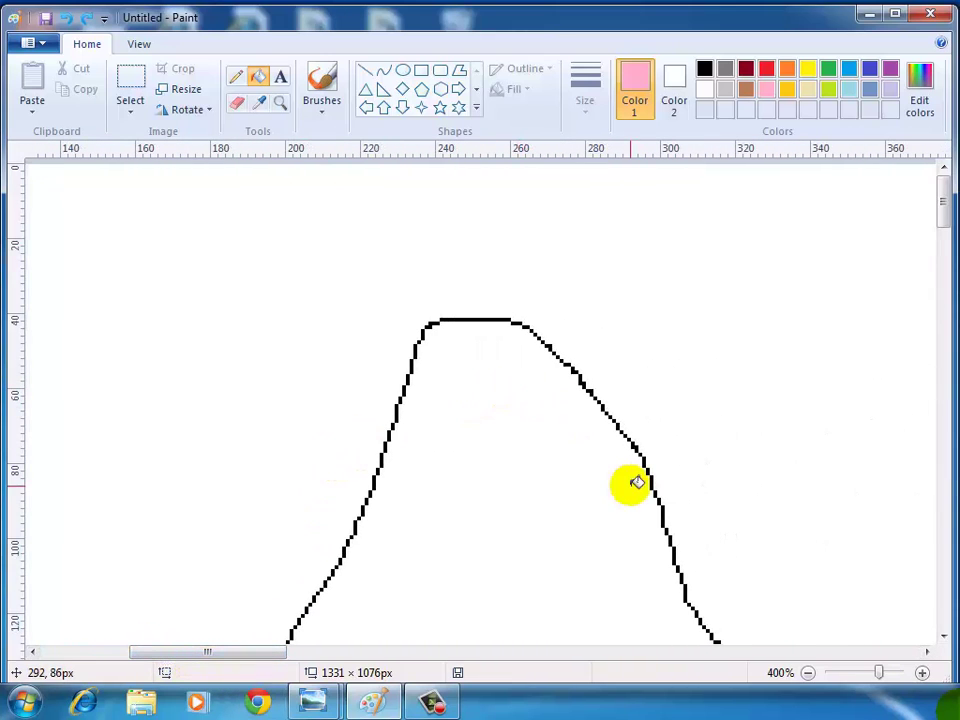
{"action": "left_click_drag", "start_coordinate": [945, 202], "coordinate": [950, 258]}
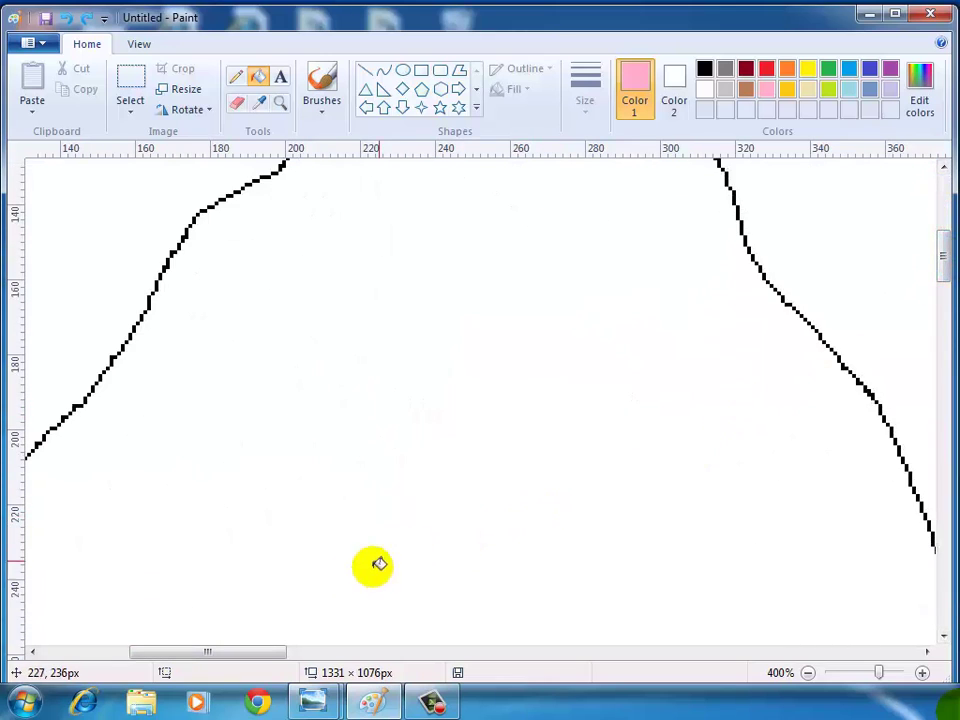
{"action": "left_click_drag", "start_coordinate": [256, 658], "coordinate": [311, 671]}
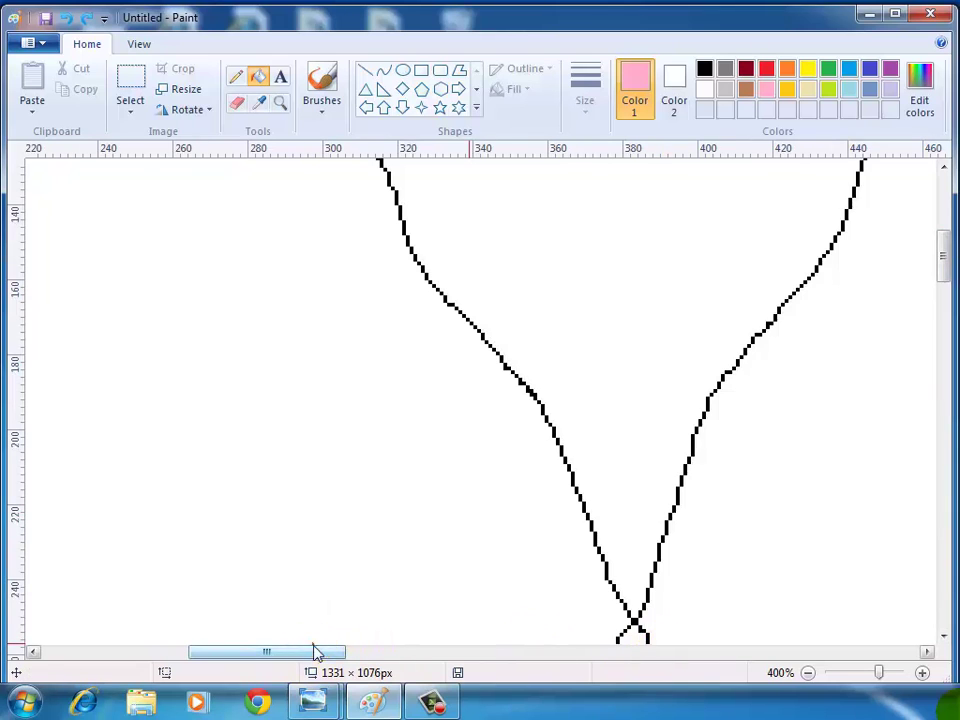
{"action": "left_click_drag", "start_coordinate": [315, 651], "coordinate": [401, 677]}
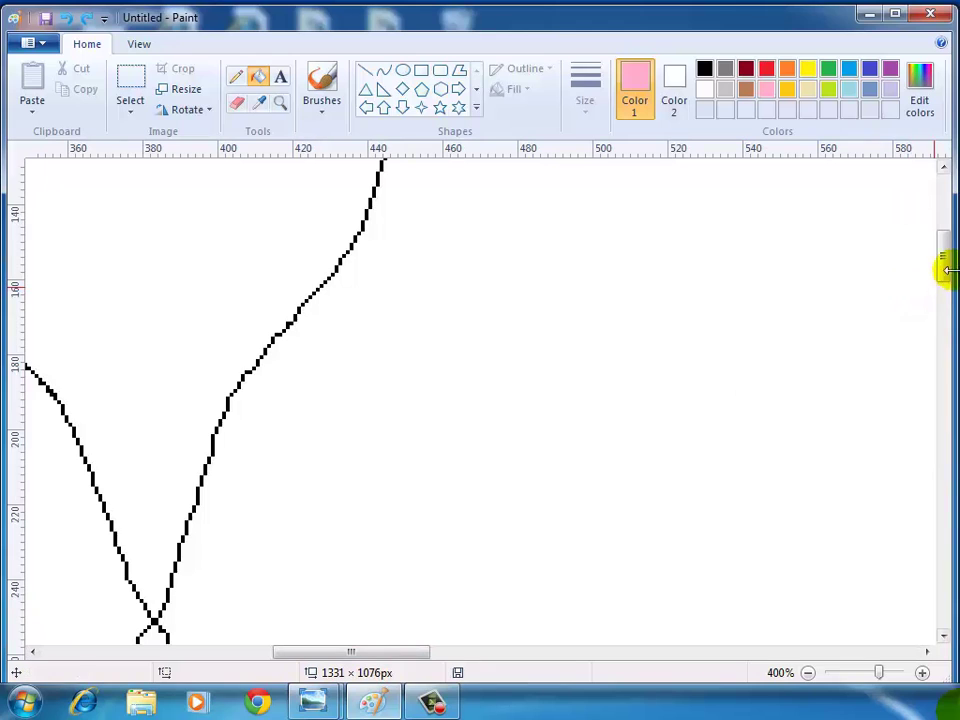
{"action": "left_click_drag", "start_coordinate": [943, 268], "coordinate": [943, 230]}
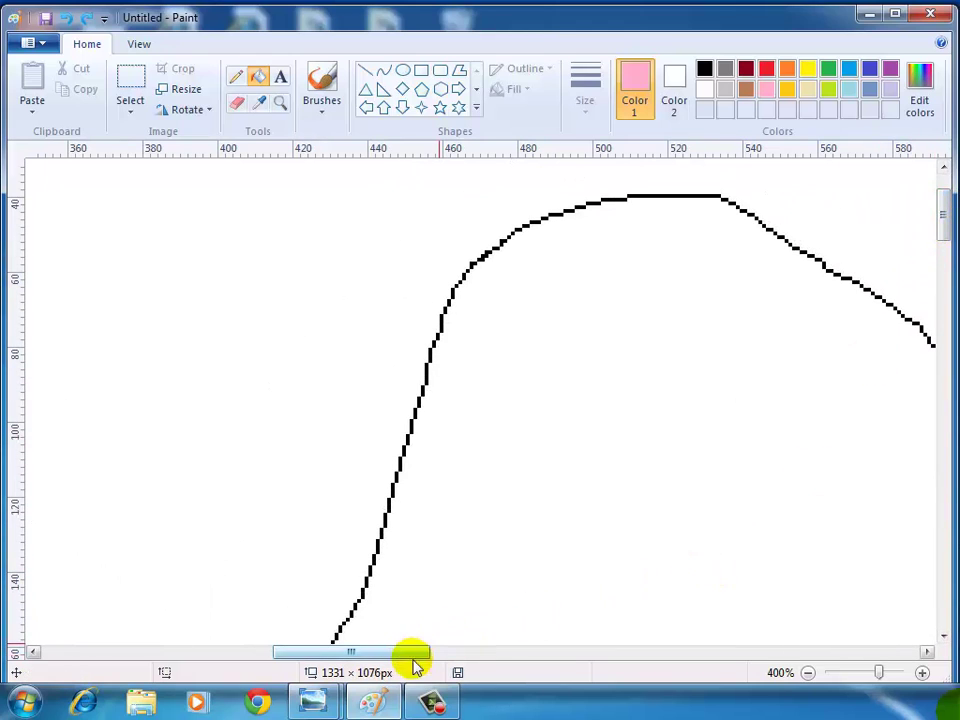
{"action": "left_click_drag", "start_coordinate": [343, 650], "coordinate": [443, 680]}
{"action": "mouse_move", "coordinate": [943, 214]}
{"action": "left_mouse_down"}
{"action": "mouse_move", "coordinate": [947, 262]}
{"action": "mouse_move", "coordinate": [945, 238]}
{"action": "left_mouse_up"}
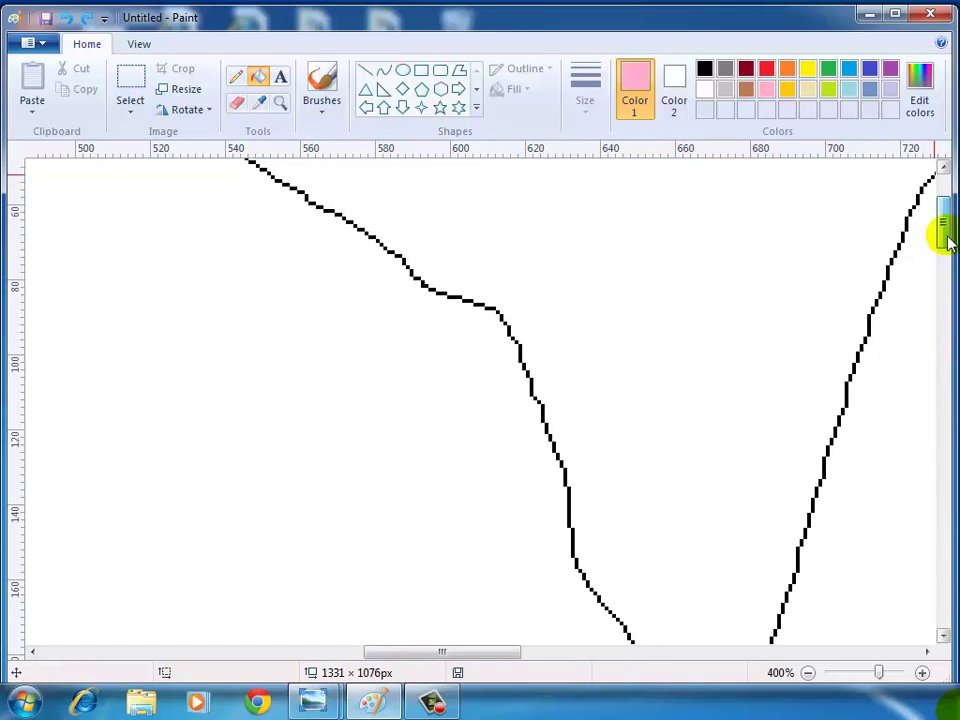
{"action": "left_click_drag", "start_coordinate": [491, 651], "coordinate": [583, 662]}
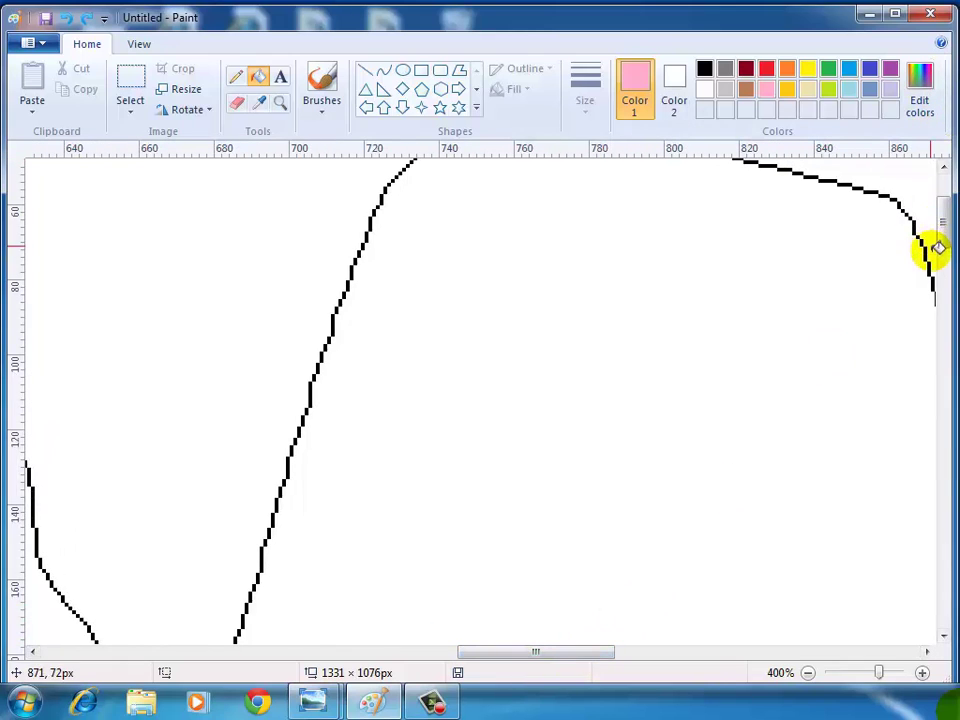
{"action": "mouse_move", "coordinate": [944, 238]}
{"action": "left_mouse_down"}
{"action": "mouse_move", "coordinate": [946, 228]}
{"action": "mouse_move", "coordinate": [945, 236]}
{"action": "left_mouse_up"}
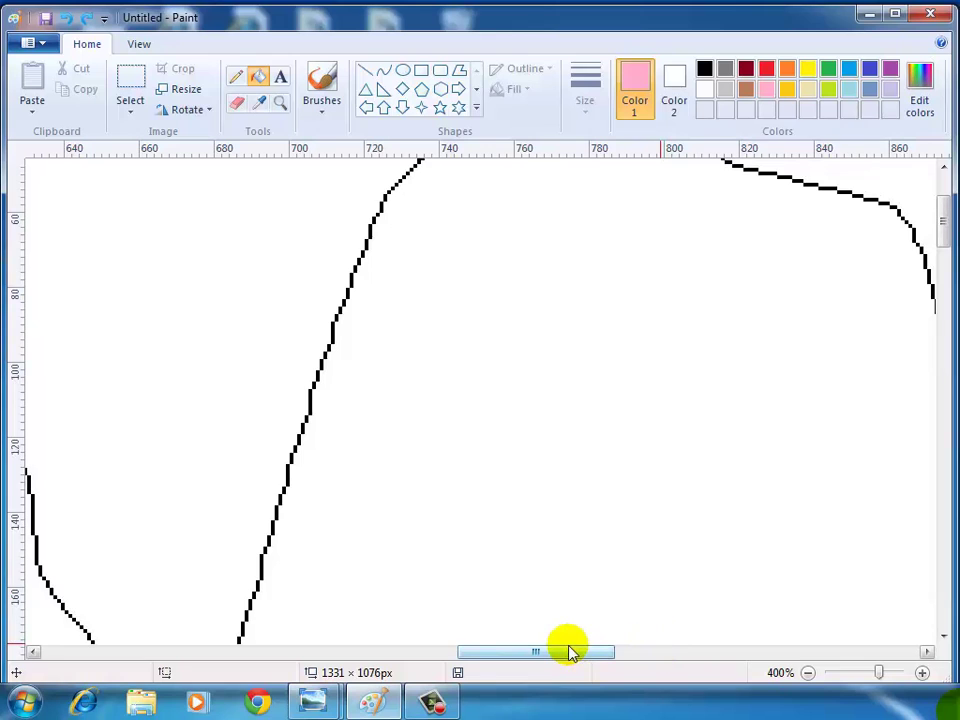
{"action": "left_click_drag", "start_coordinate": [557, 647], "coordinate": [610, 671]}
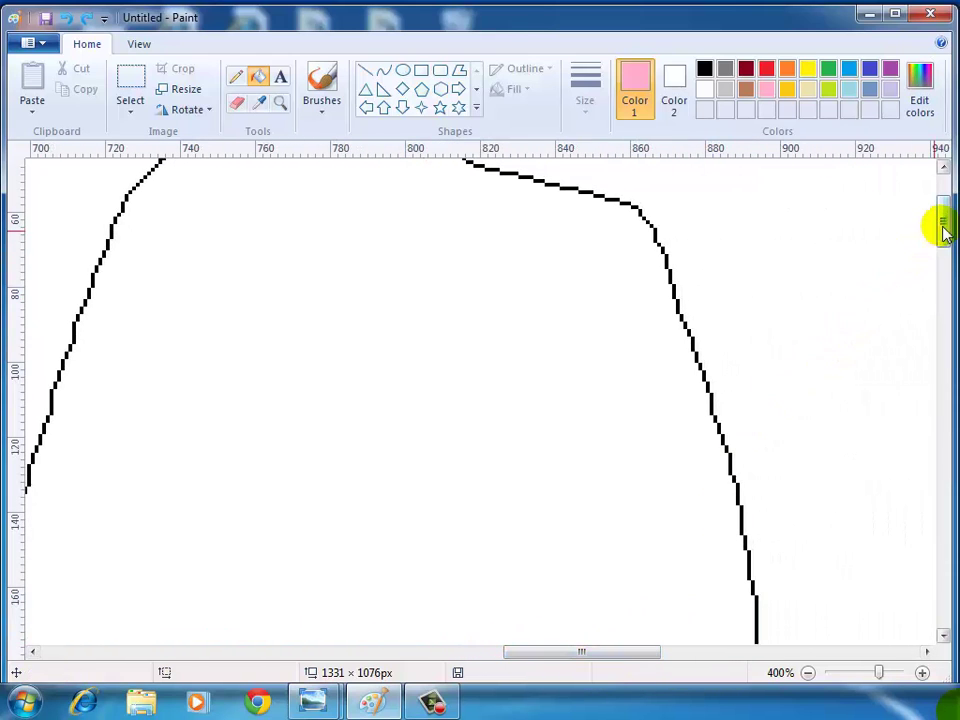
{"action": "left_click_drag", "start_coordinate": [944, 230], "coordinate": [950, 312]}
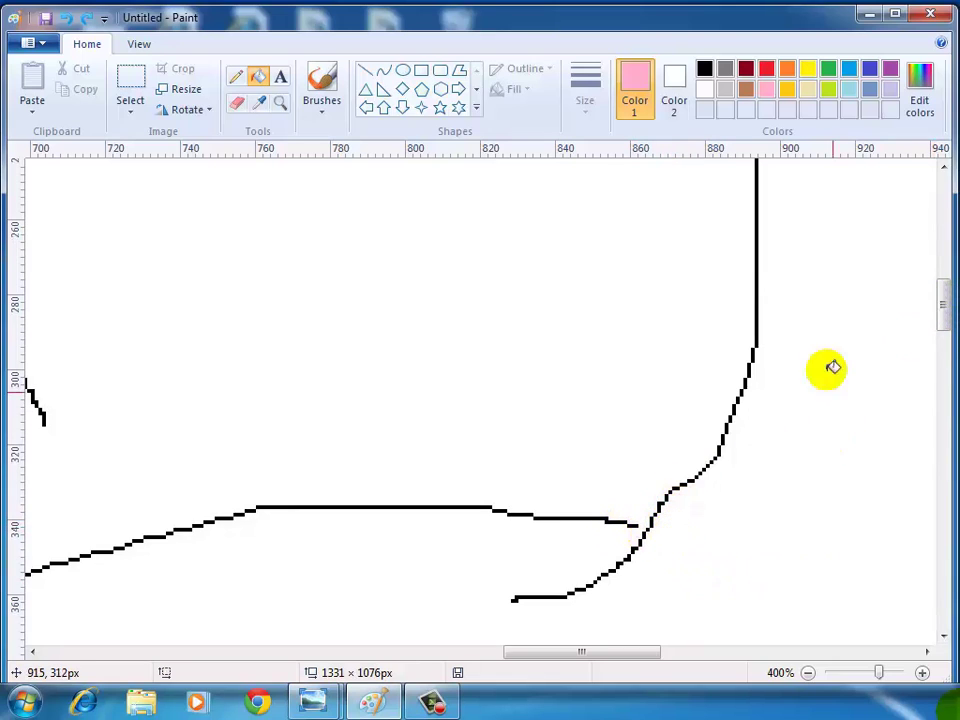
- Extend the baseline's right end across the right mountain's outline with a black Pencil stroke to close the gap
{"action": "left_click", "coordinate": [237, 78]}
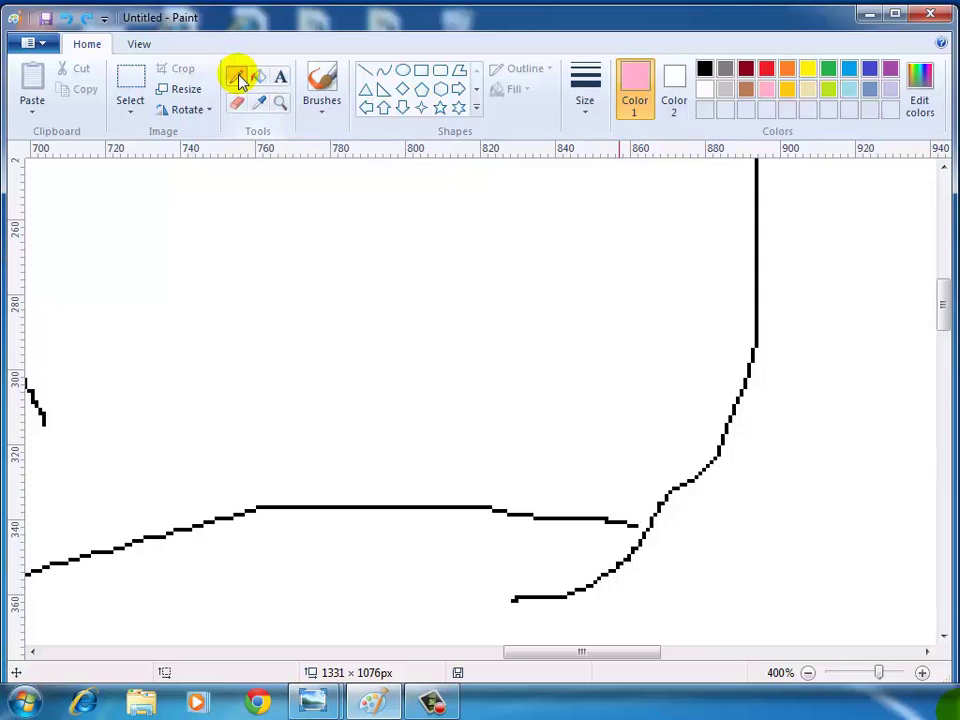
{"action": "left_click", "coordinate": [705, 70]}
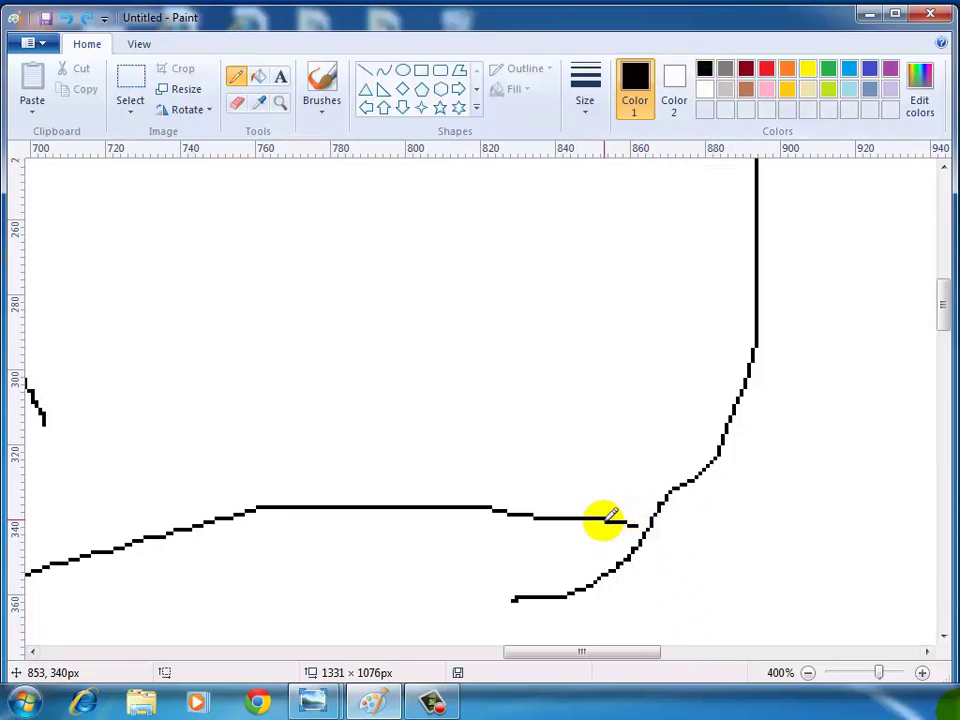
{"action": "left_click_drag", "start_coordinate": [610, 517], "coordinate": [662, 530]}
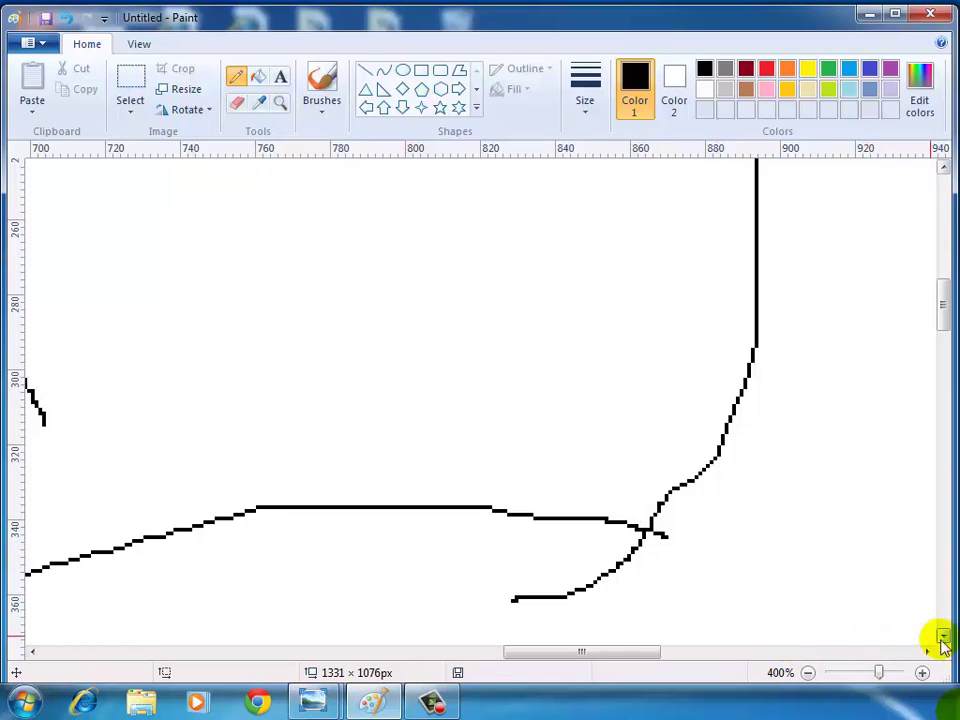
- Fill the area enclosed by the three mountains and the baseline with rose pink using the Fill with color tool
{"action": "left_click", "coordinate": [810, 673]}
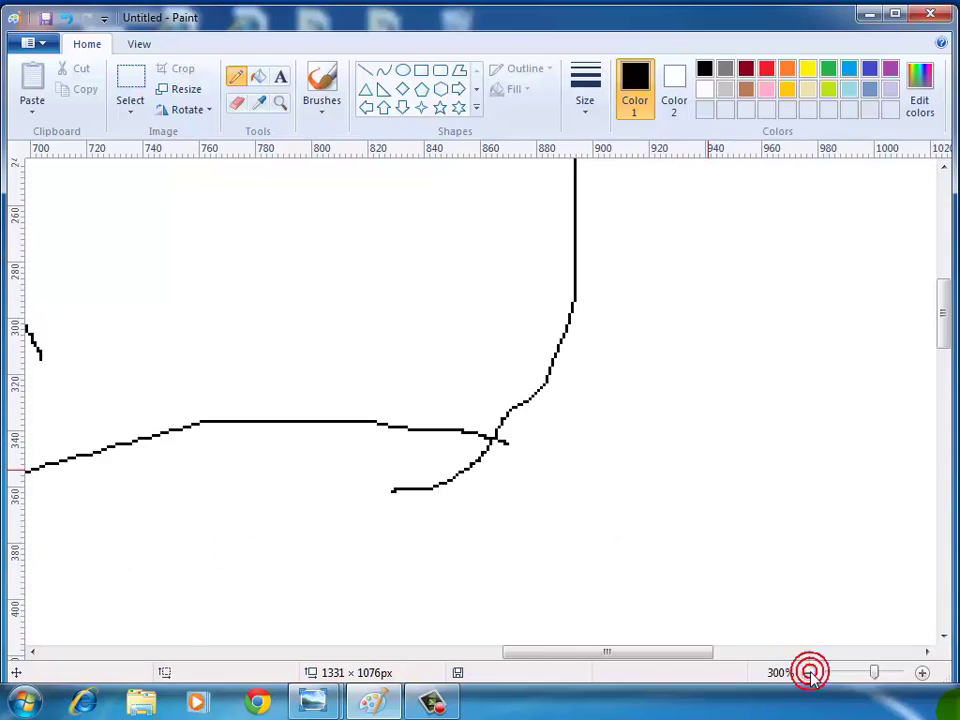
{"action": "left_click", "coordinate": [810, 673]}
{"action": "left_click", "coordinate": [810, 673]}
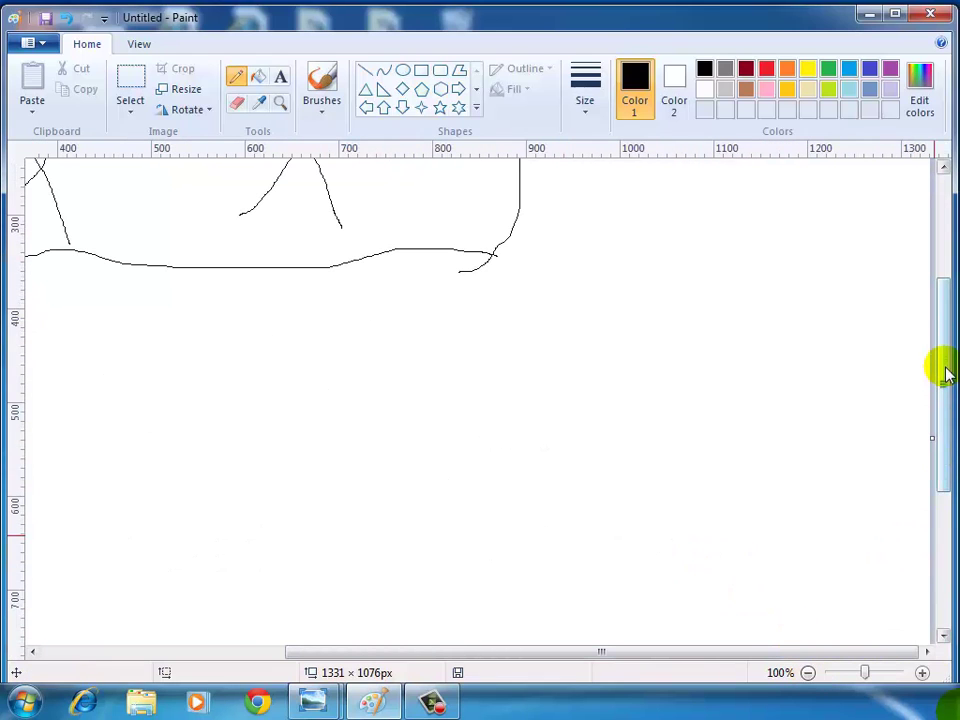
{"action": "left_click_drag", "start_coordinate": [943, 379], "coordinate": [936, 257]}
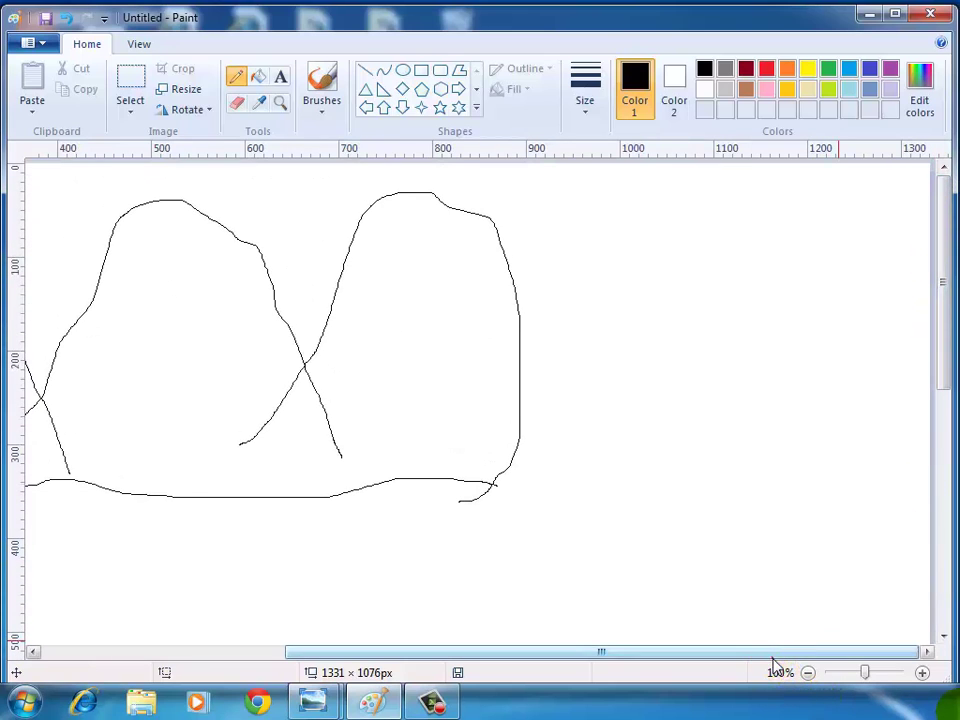
{"action": "left_click_drag", "start_coordinate": [774, 656], "coordinate": [535, 665]}
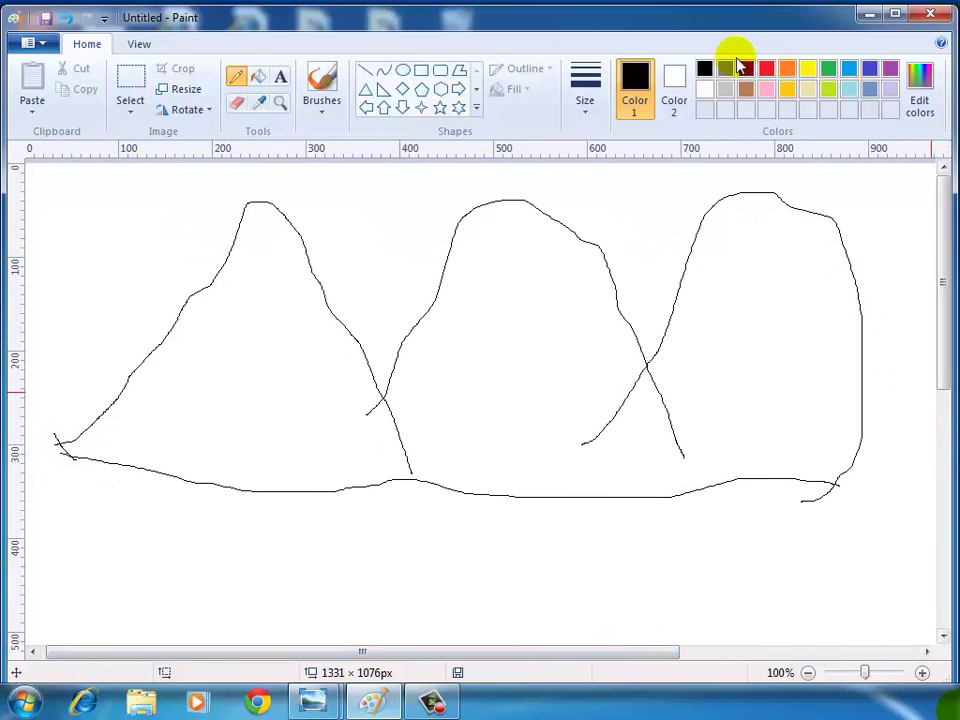
{"action": "left_click", "coordinate": [258, 80]}
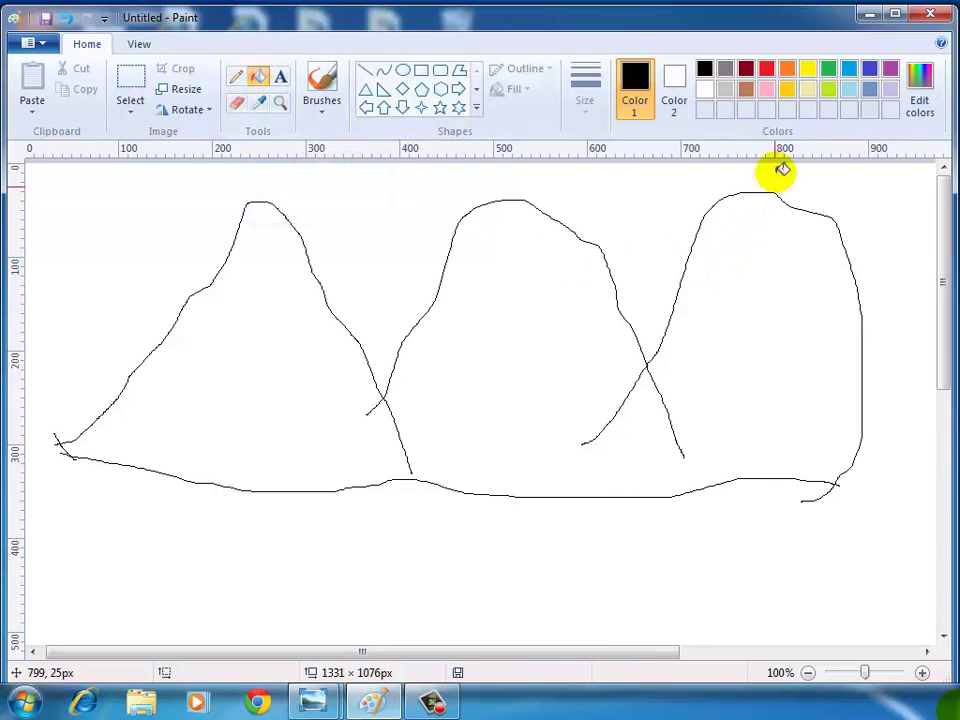
{"action": "left_click", "coordinate": [766, 91]}
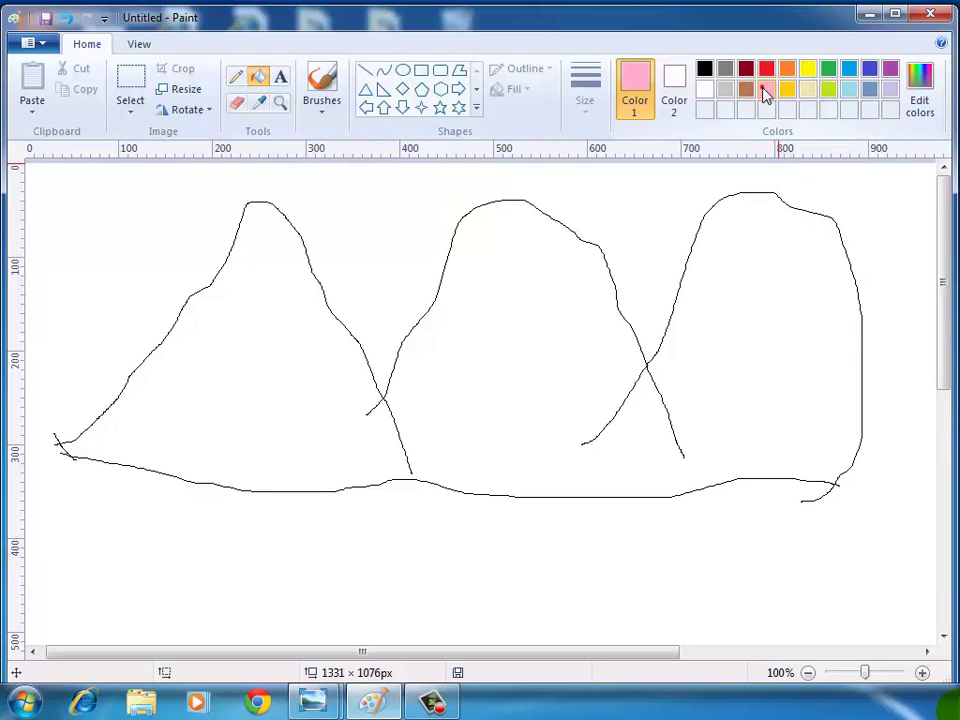
{"action": "left_click", "coordinate": [502, 375]}
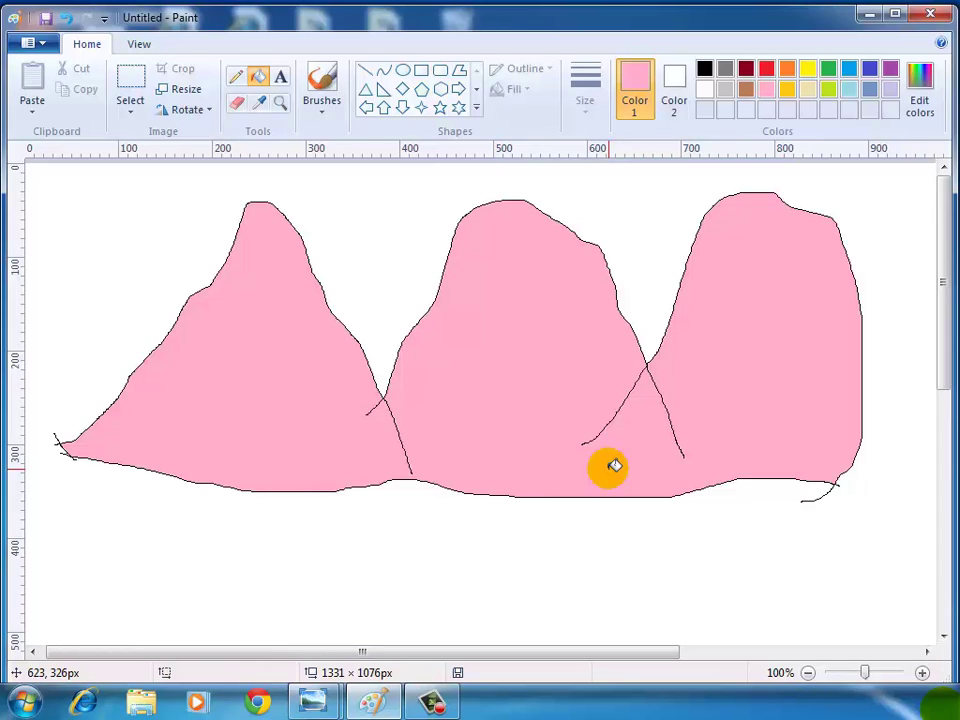
- Select the entire drawing and delete it to clear the canvas
{"action": "key", "text": "ctrl+a"}
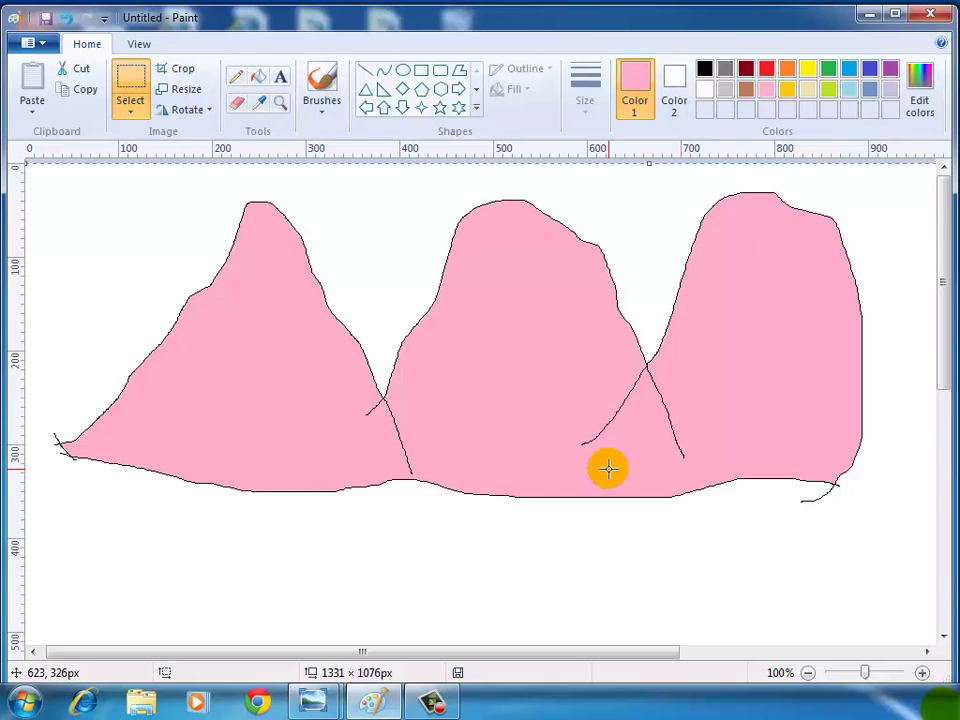
{"action": "key", "text": "Delete"}
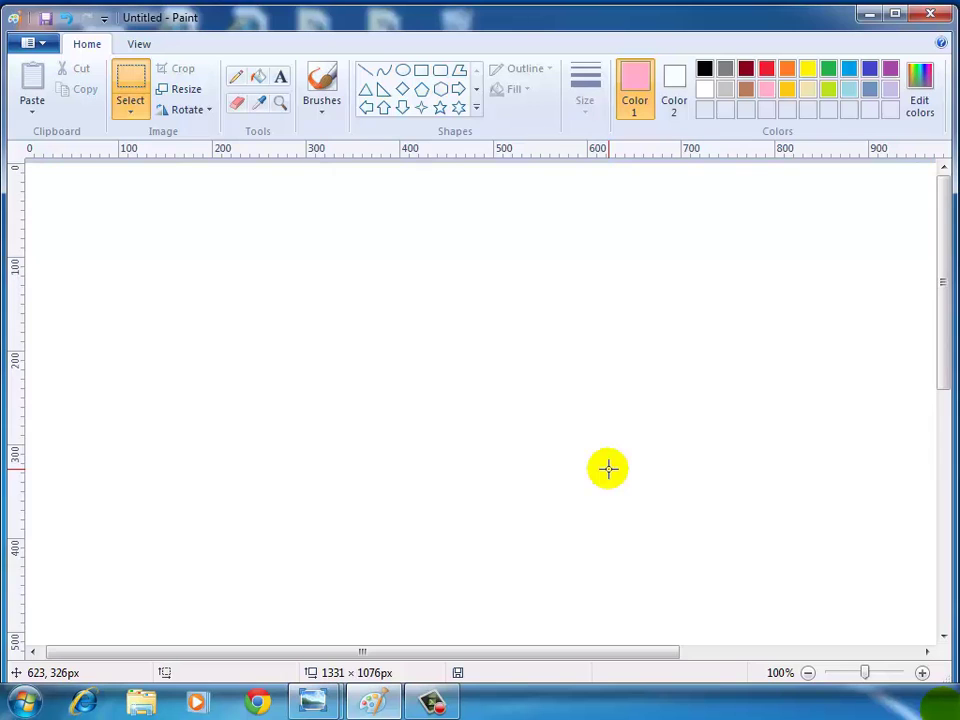
{"action": "left_click", "coordinate": [432, 702]}
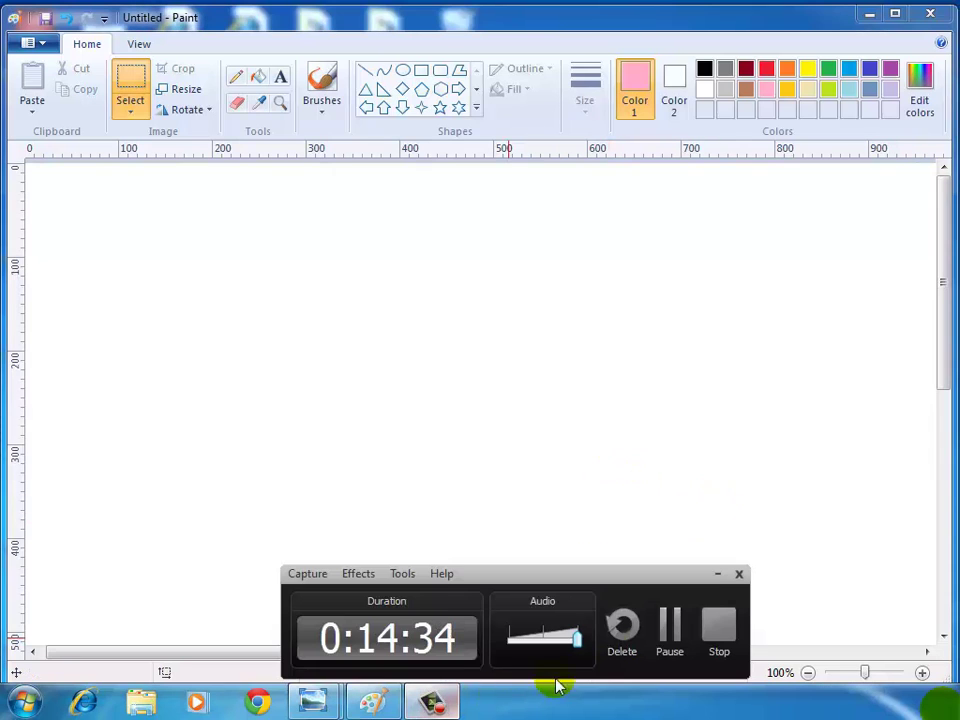
{"action": "left_click", "coordinate": [718, 575]}
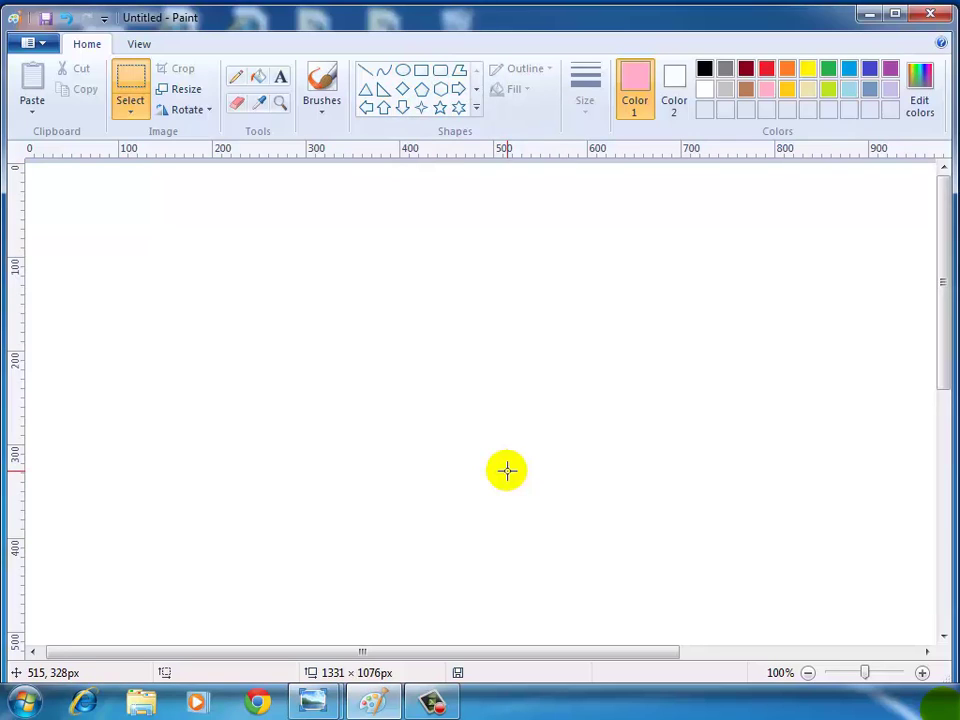
- Set the foreground color to white and try the Pencil on the blank canvas
{"action": "left_click", "coordinate": [237, 78]}
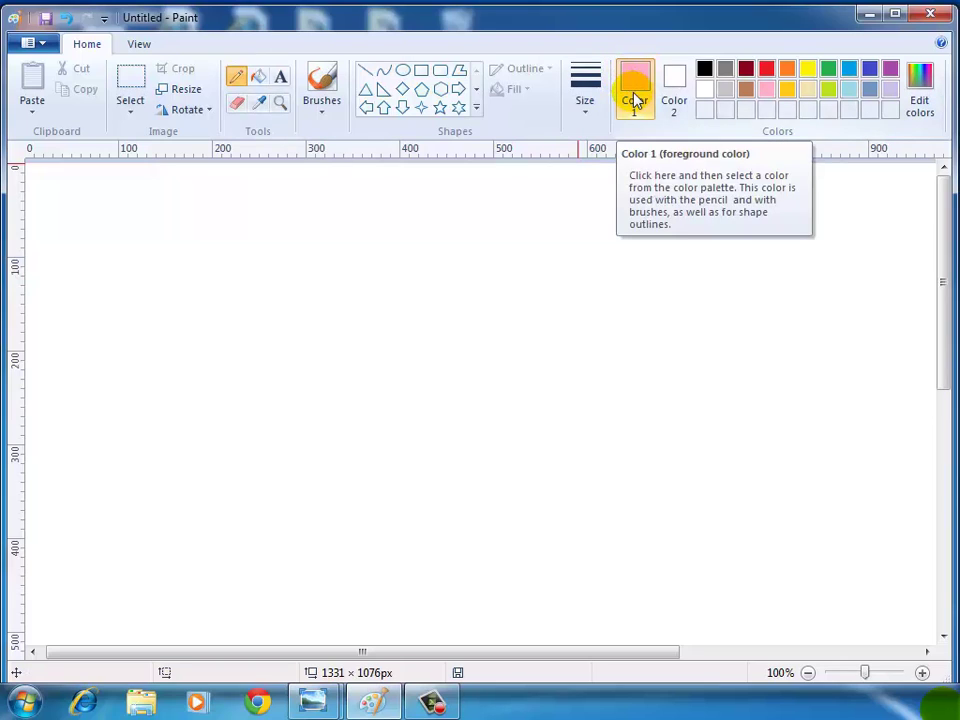
{"action": "left_click", "coordinate": [704, 89]}
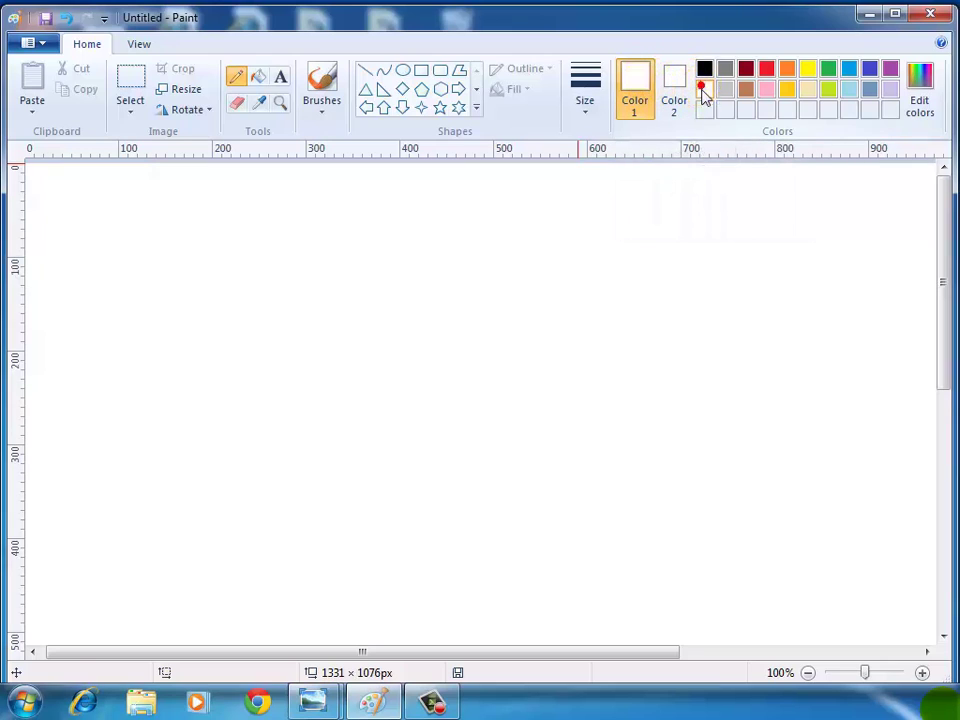
{"action": "left_click", "coordinate": [261, 403]}
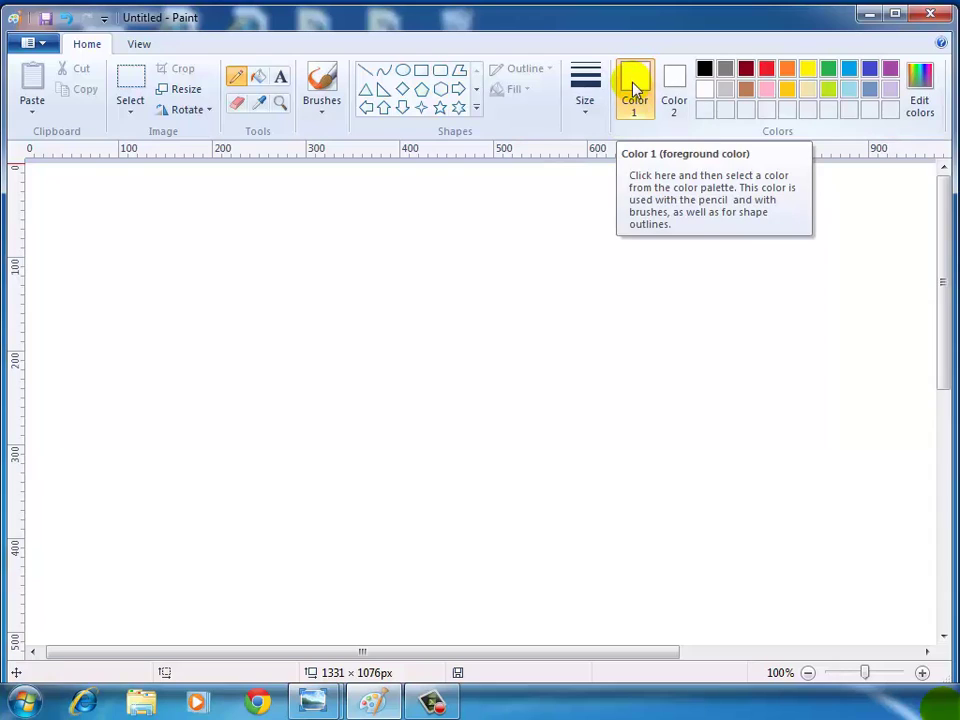
- Draw a closed freehand Pencil outline in black, about 860 by 430 px, and delete the whole drawing
{"action": "left_click", "coordinate": [704, 70]}
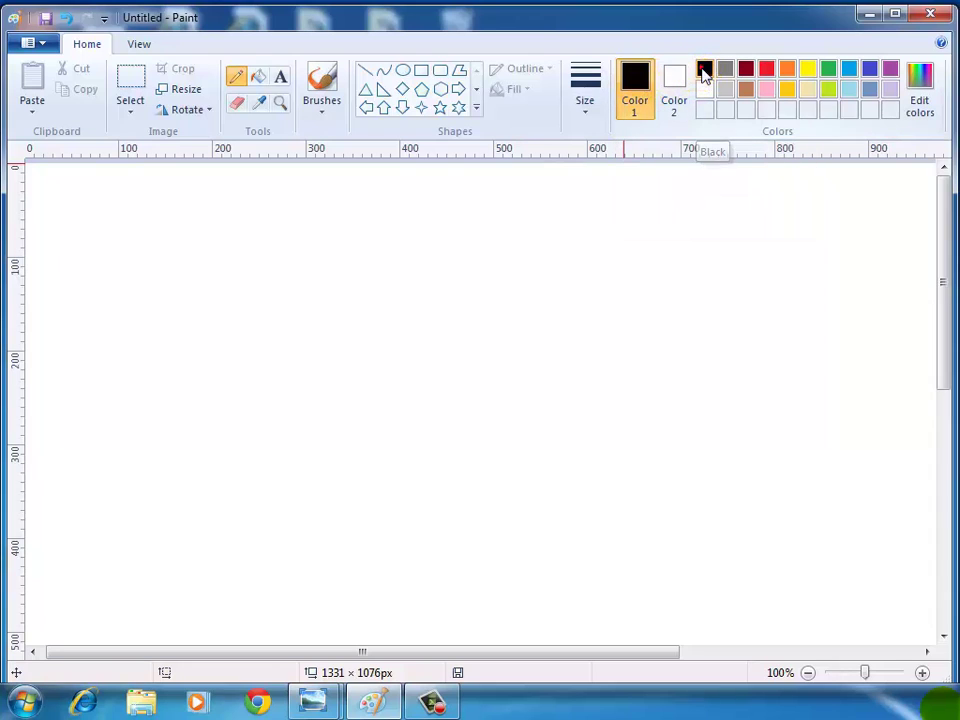
{"action": "mouse_move", "coordinate": [169, 365]}
{"action": "left_mouse_down"}
{"action": "mouse_move", "coordinate": [234, 251]}
{"action": "mouse_move", "coordinate": [405, 338]}
{"action": "mouse_move", "coordinate": [572, 279]}
{"action": "mouse_move", "coordinate": [573, 255]}
{"action": "mouse_move", "coordinate": [676, 188]}
{"action": "mouse_move", "coordinate": [802, 288]}
{"action": "mouse_move", "coordinate": [841, 488]}
{"action": "mouse_move", "coordinate": [645, 562]}
{"action": "mouse_move", "coordinate": [164, 593]}
{"action": "mouse_move", "coordinate": [41, 524]}
{"action": "mouse_move", "coordinate": [93, 406]}
{"action": "mouse_move", "coordinate": [150, 389]}
{"action": "mouse_move", "coordinate": [165, 376]}
{"action": "mouse_move", "coordinate": [169, 340]}
{"action": "left_mouse_up"}
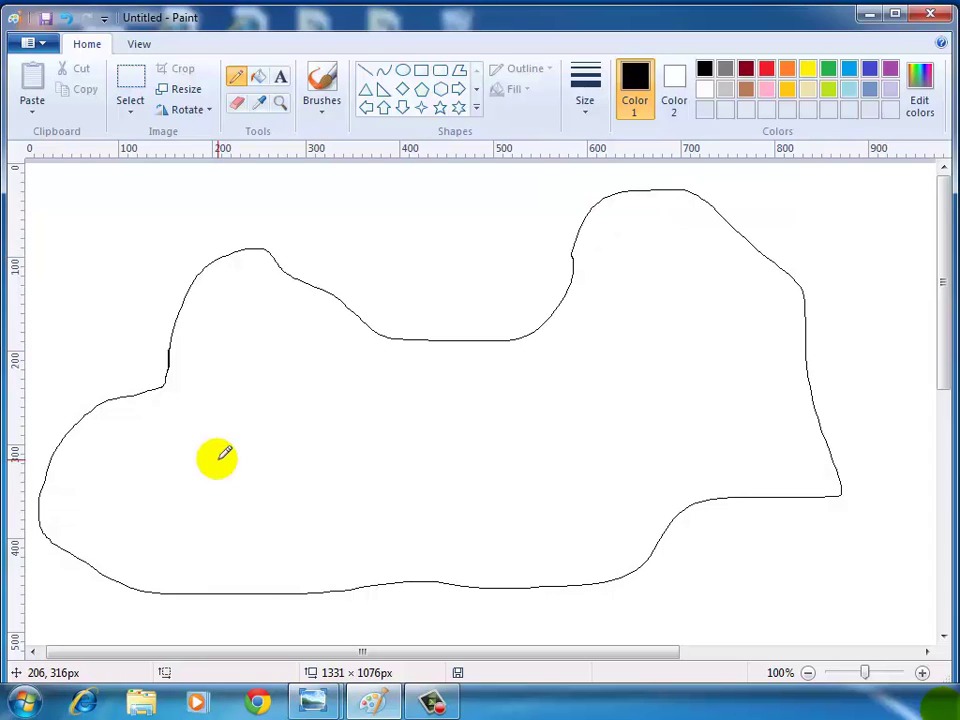
{"action": "key", "text": "ctrl+a"}
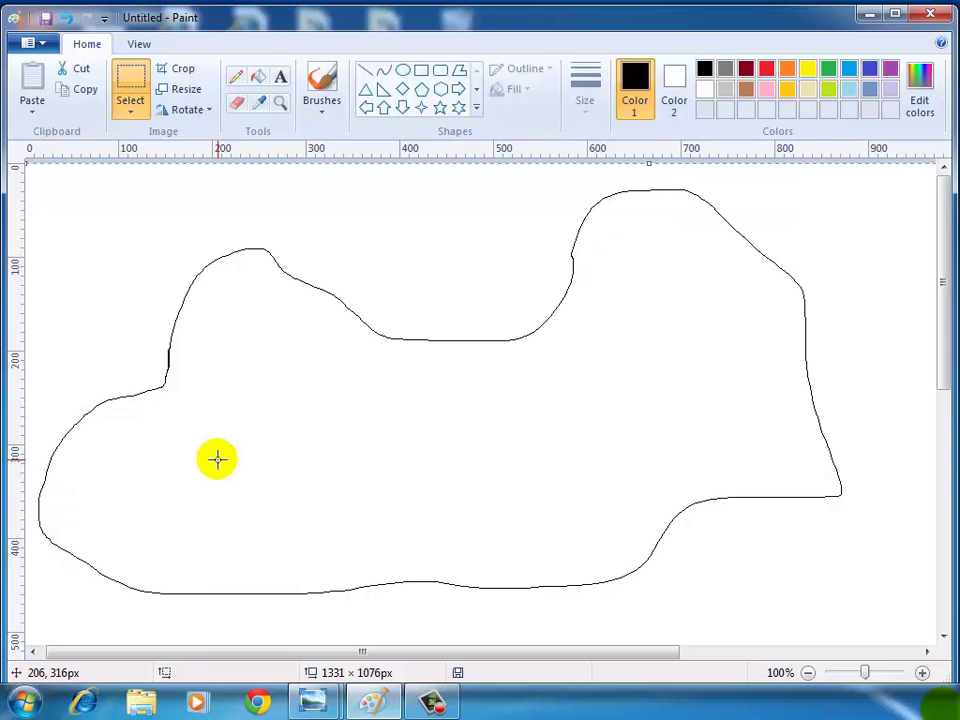
{"action": "key", "text": "Delete"}
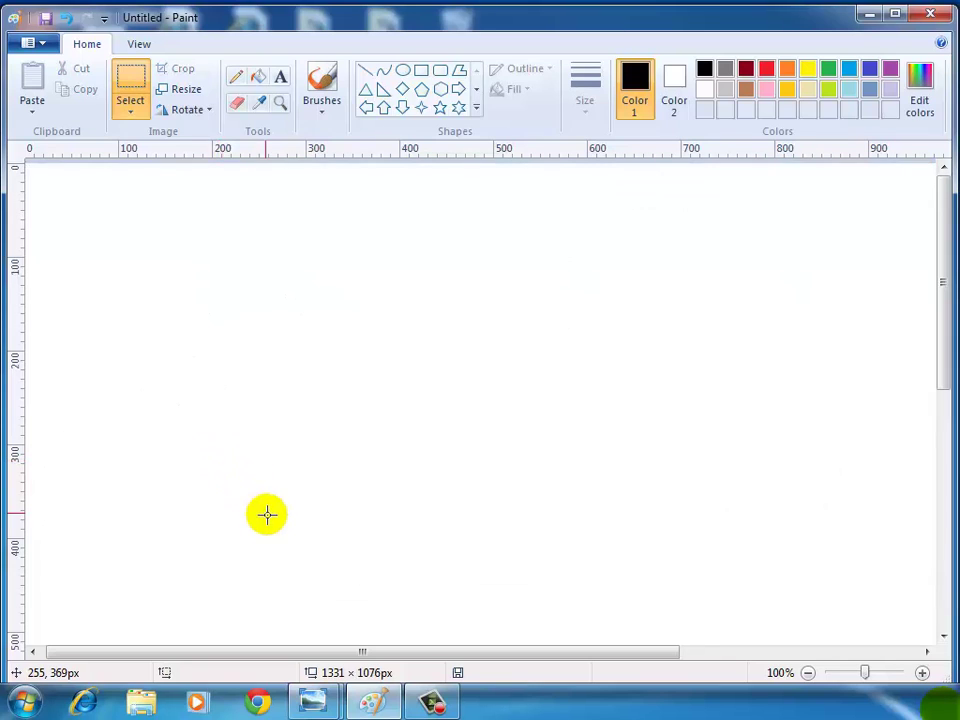
- Reselect the Pencil tool and close Paint without saving the changes to Untitled
{"action": "left_click", "coordinate": [236, 79]}
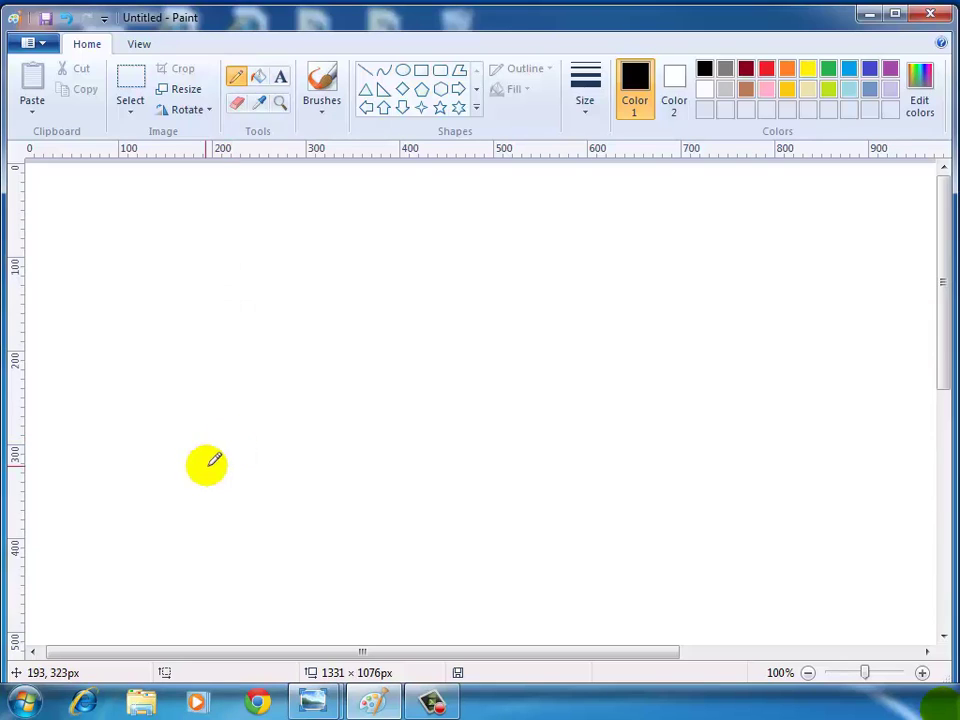
{"action": "left_click", "coordinate": [930, 17]}
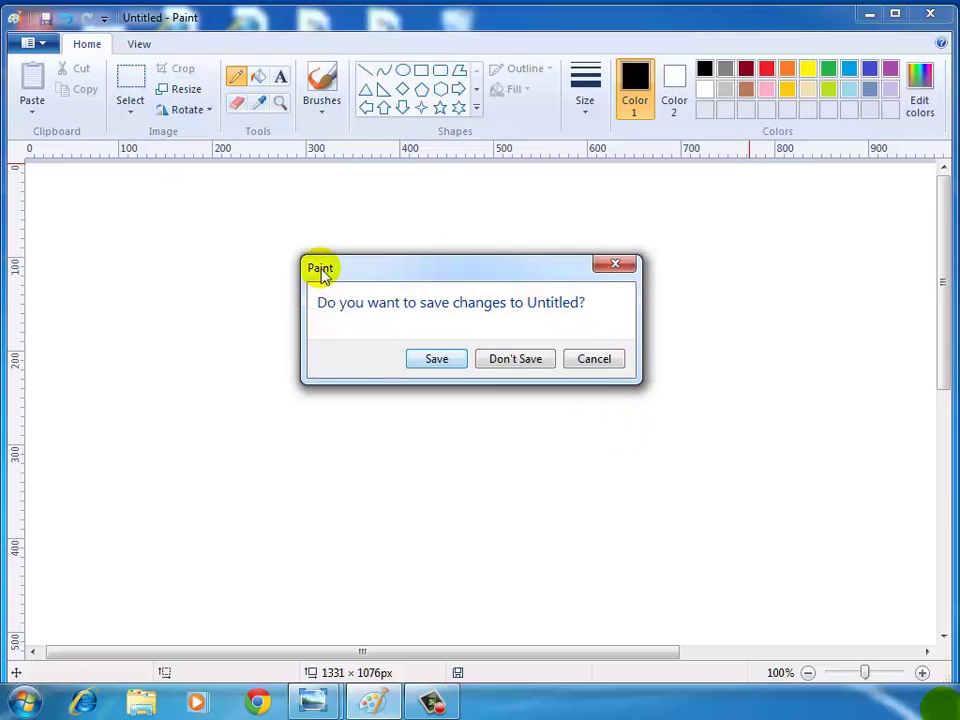
{"action": "left_click", "coordinate": [497, 366]}
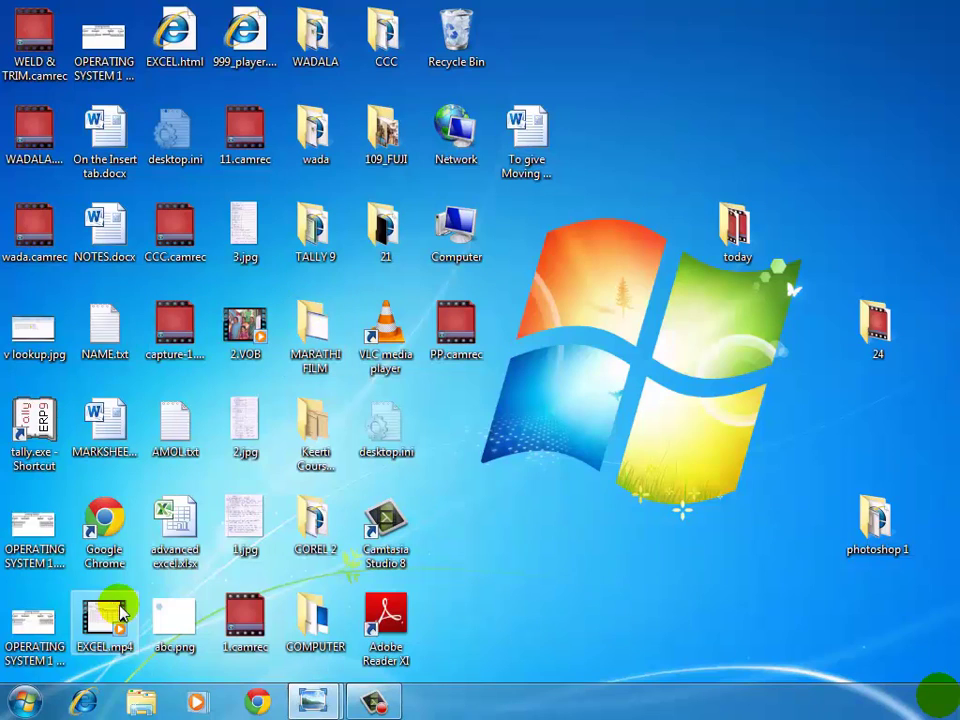
- Look up where Paint is listed under Accessories among all installed programs, without launching it
{"action": "left_click", "coordinate": [21, 706]}
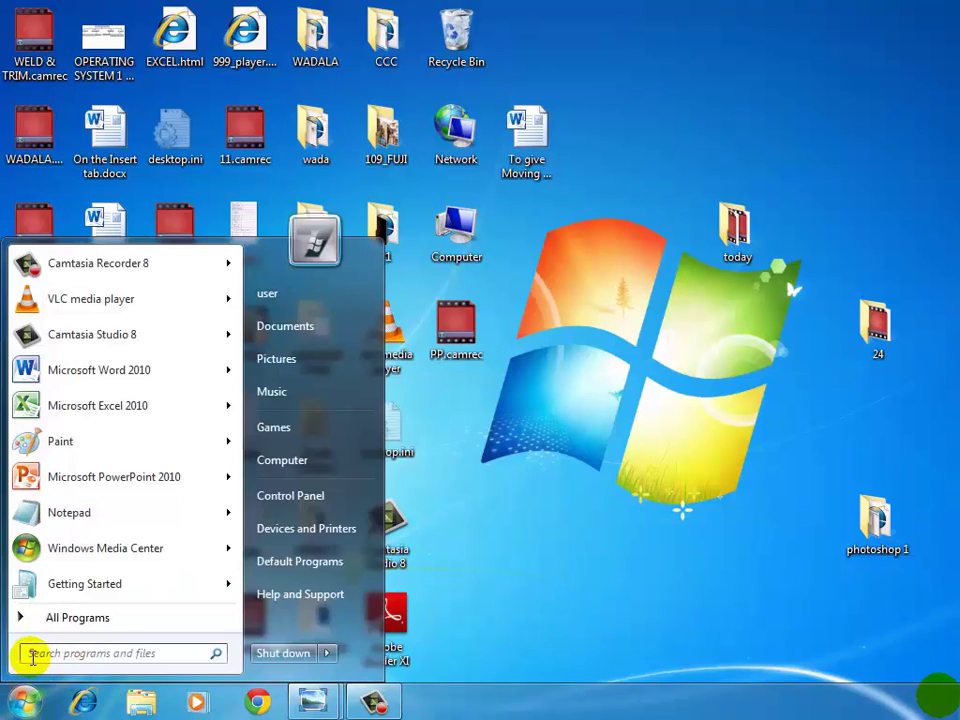
{"action": "left_click", "coordinate": [33, 655]}
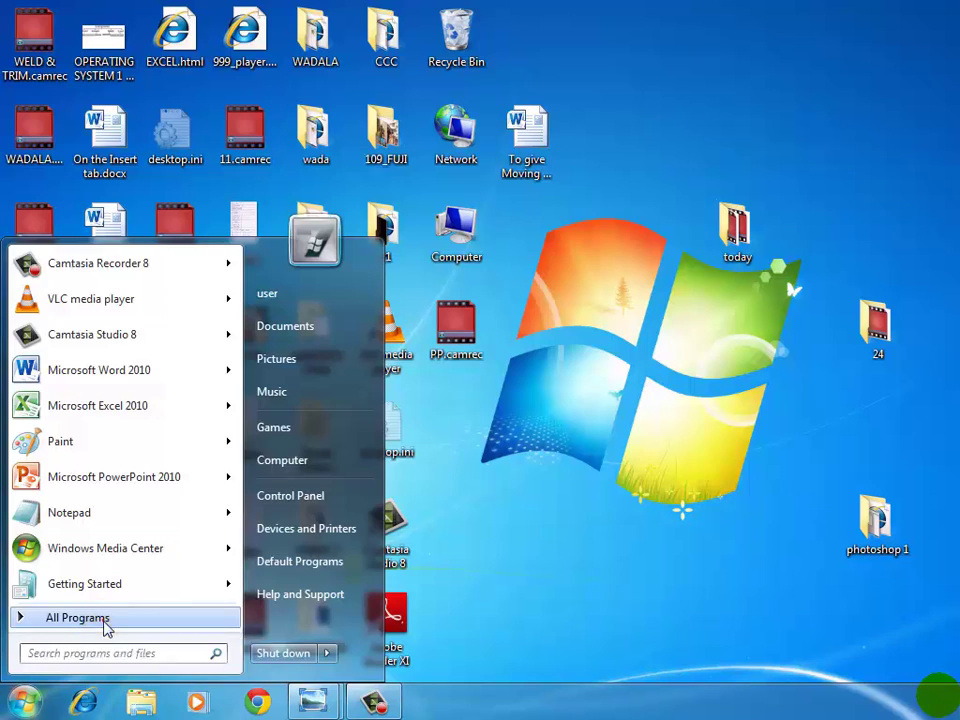
{"action": "left_click", "coordinate": [104, 620]}
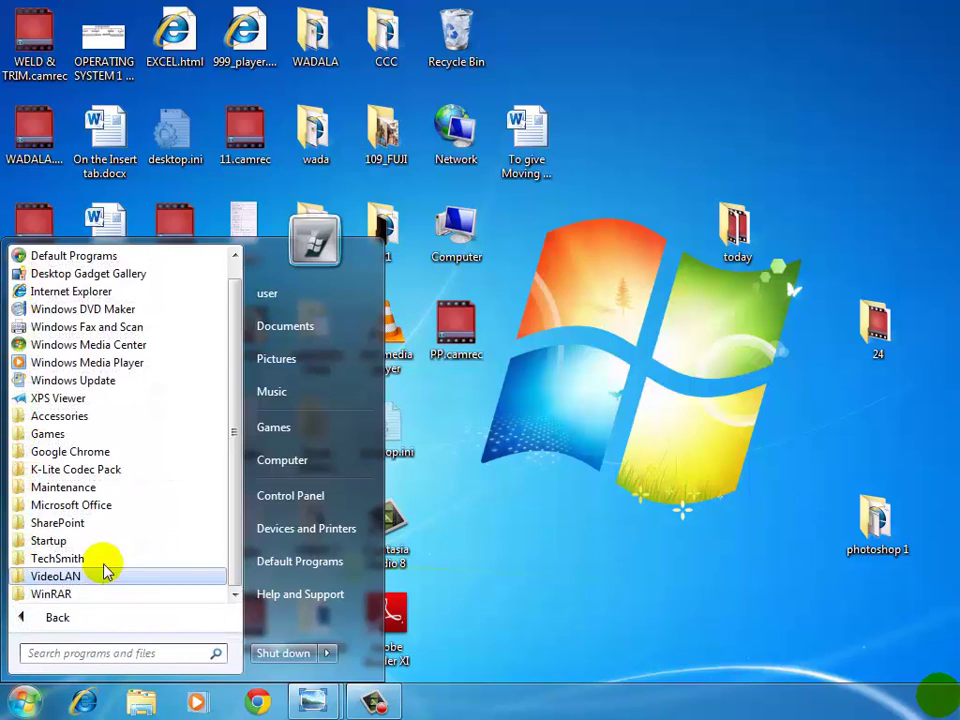
{"action": "left_click", "coordinate": [96, 417]}
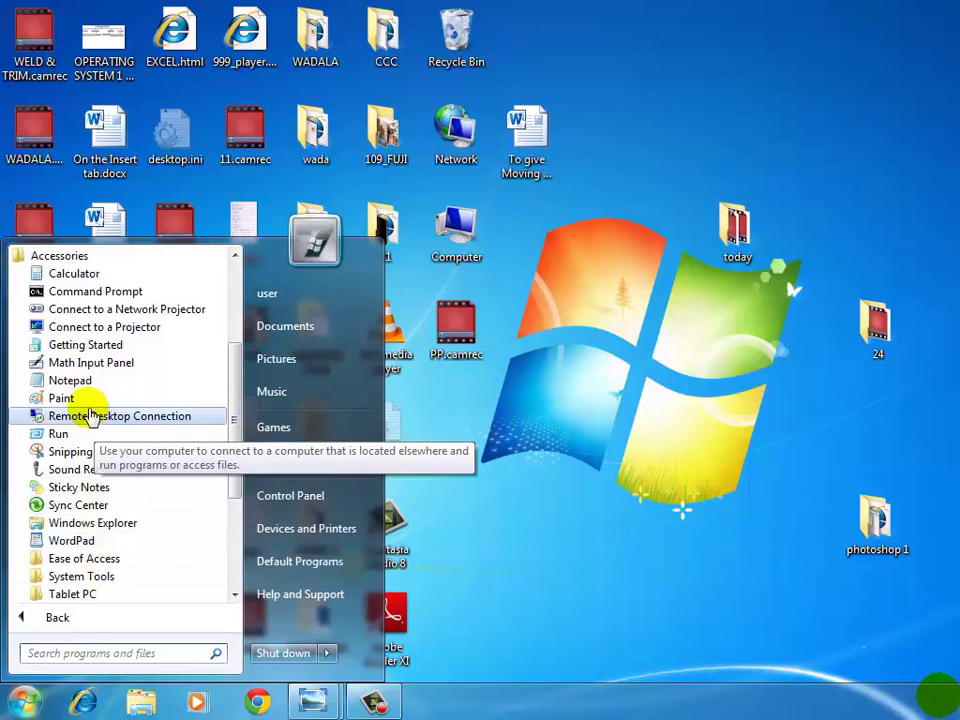
{"action": "left_click", "coordinate": [553, 519]}
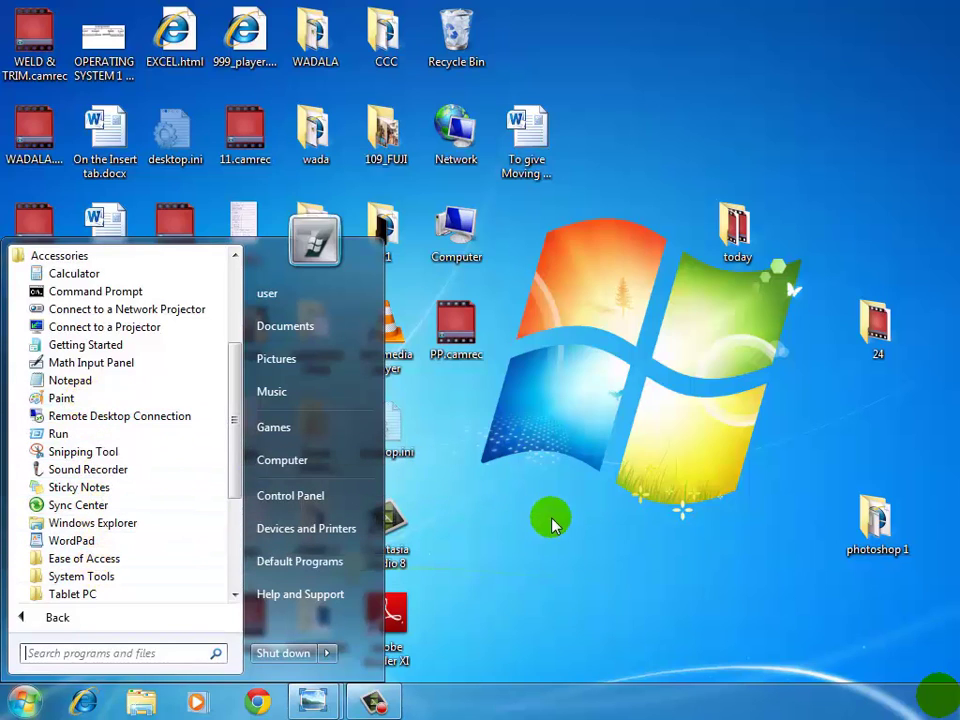
{"action": "left_click", "coordinate": [333, 701]}
{"action": "left_click", "coordinate": [365, 697]}
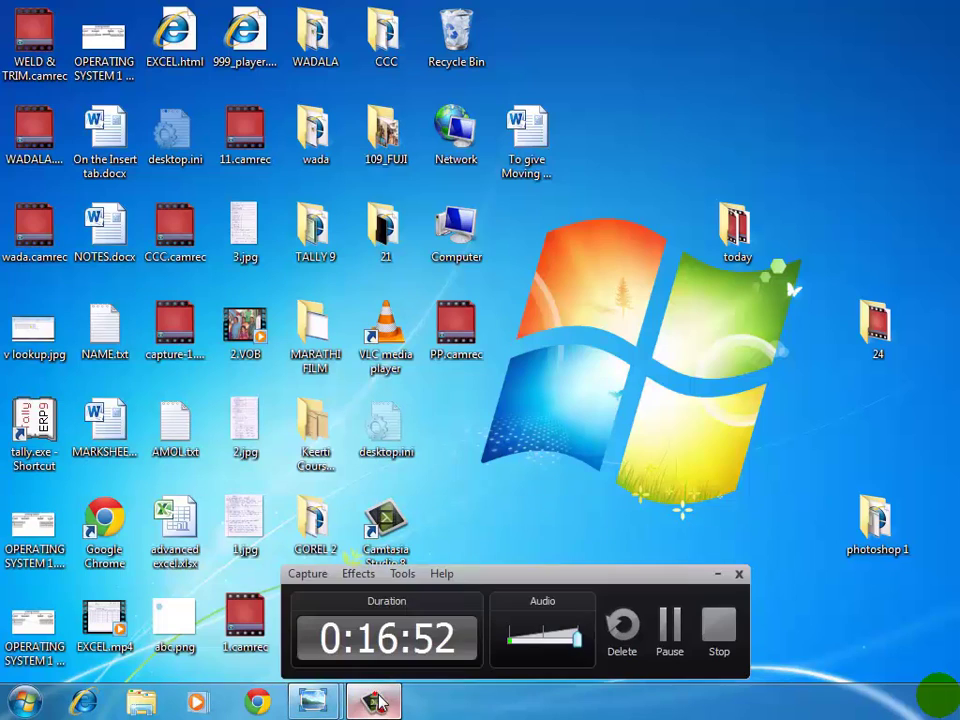
{"action": "left_click", "coordinate": [720, 575]}
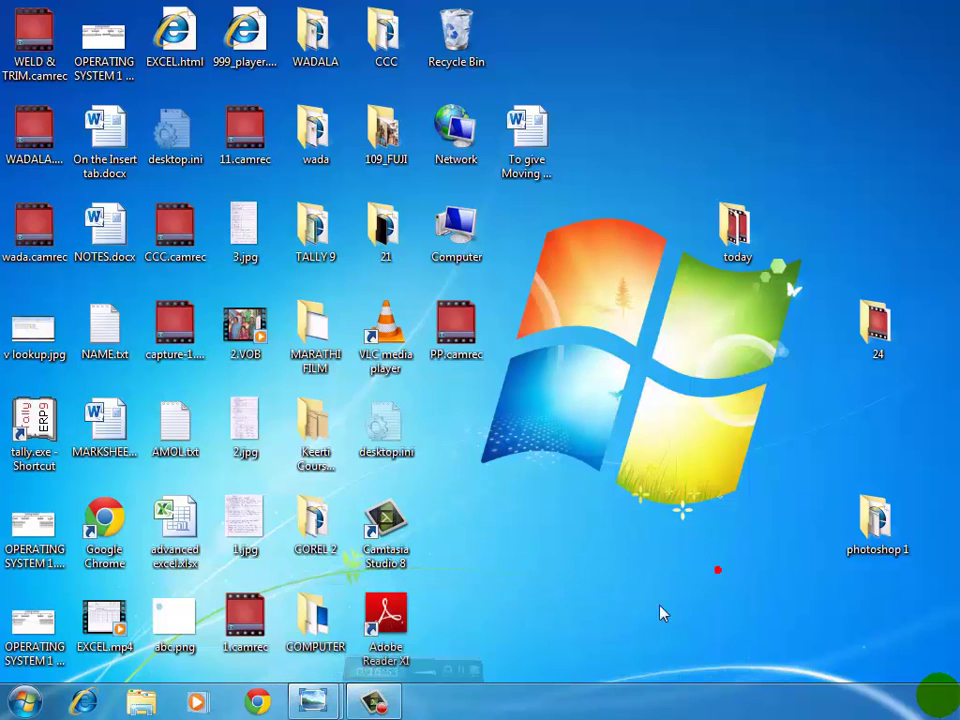